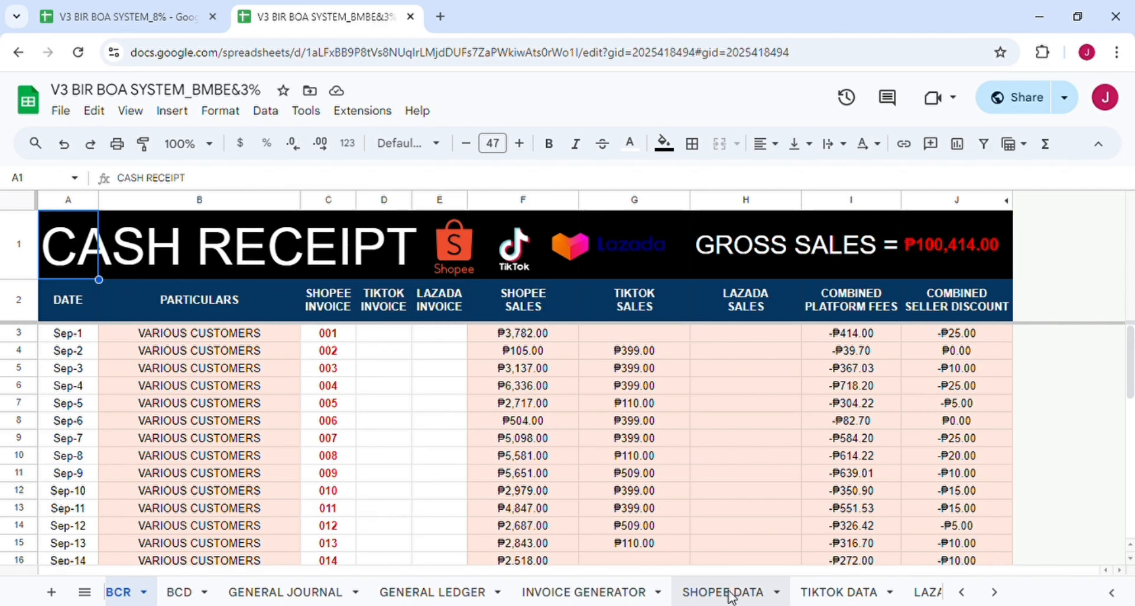
Scroll through the SHOPEE DATA orders to review them.
{"action": "scroll", "coordinate": [254, 452], "scroll_direction": "down", "scroll_amount": 13}
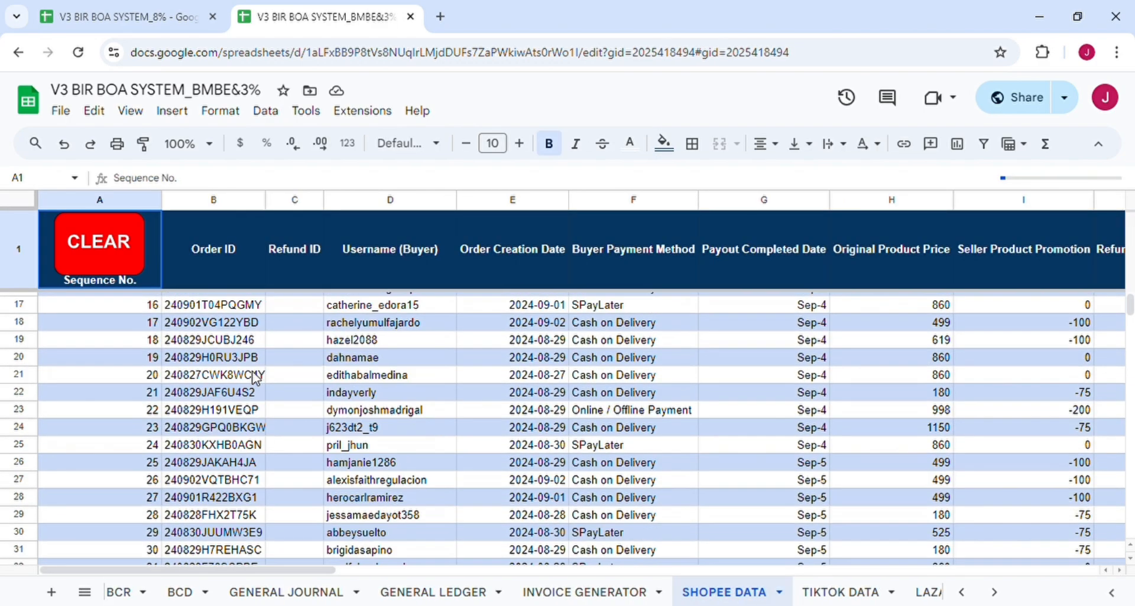
{"action": "scroll", "coordinate": [256, 378], "scroll_direction": "up", "scroll_amount": 13}
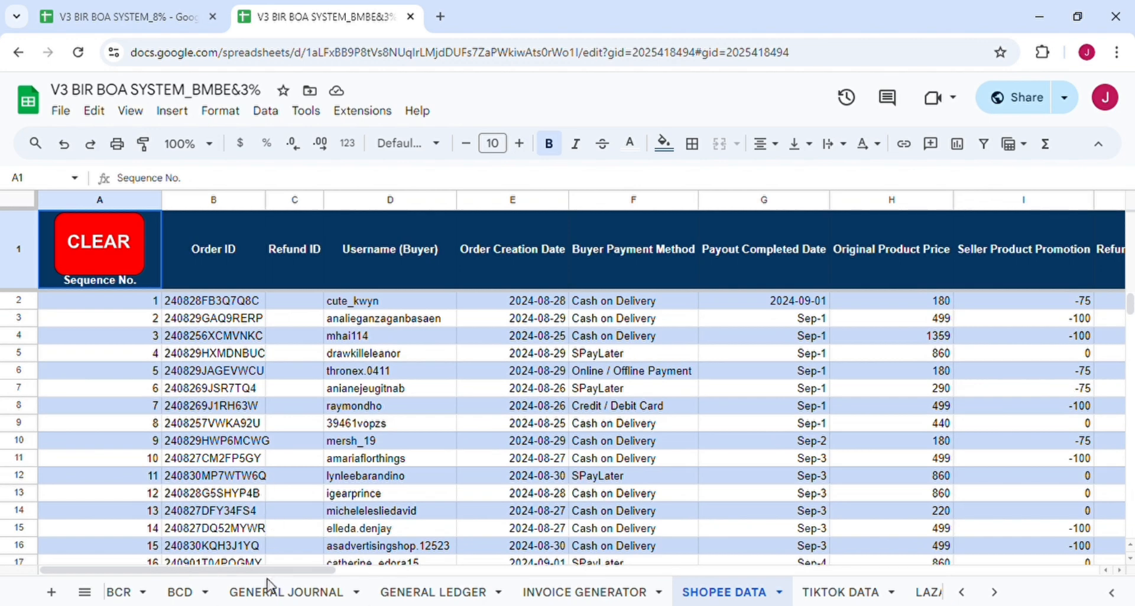
{"action": "scroll", "coordinate": [270, 594], "scroll_direction": "up", "scroll_amount": 2}
On the BCR sheet, clear the Shopee invoice numbers in column C from C3 down.
{"action": "left_click", "coordinate": [219, 593]}
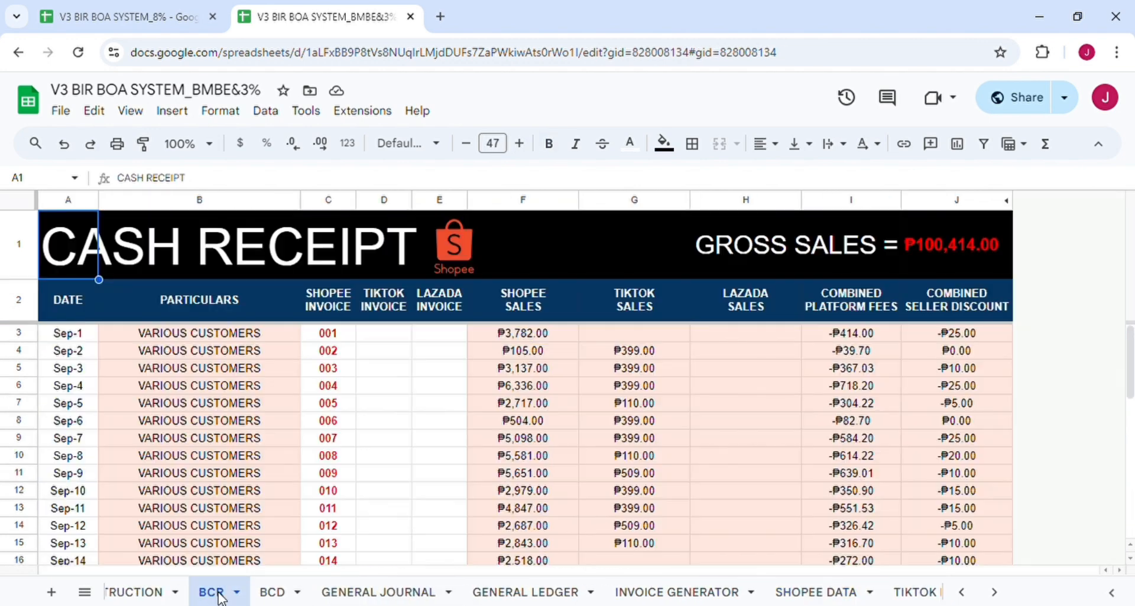
{"action": "left_click", "coordinate": [342, 340]}
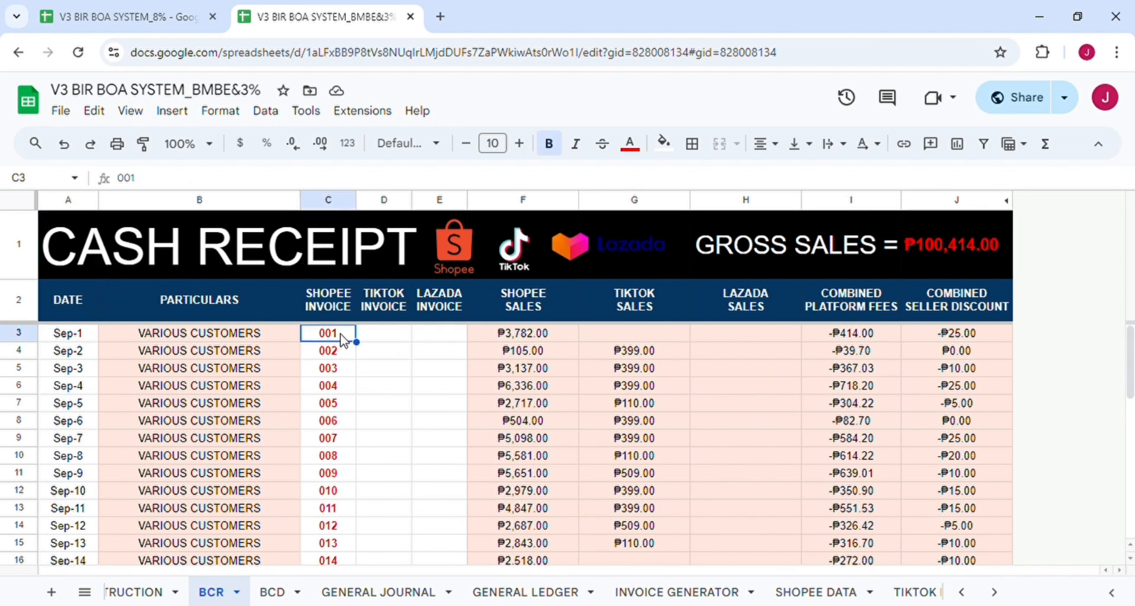
{"action": "key", "text": "Delete"}
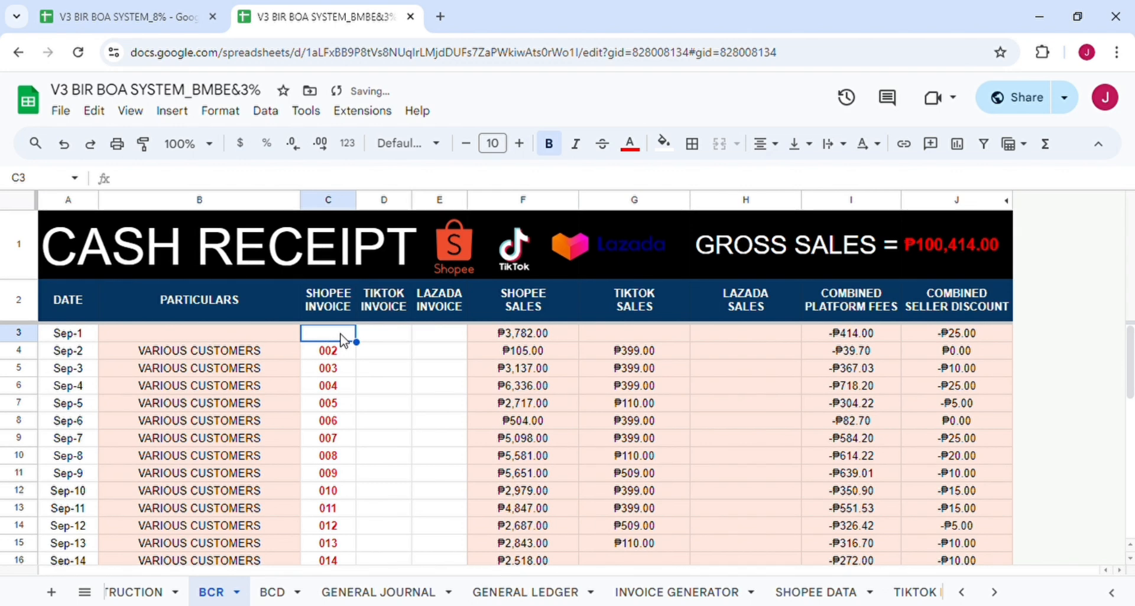
{"action": "key", "text": "shift+Down"}
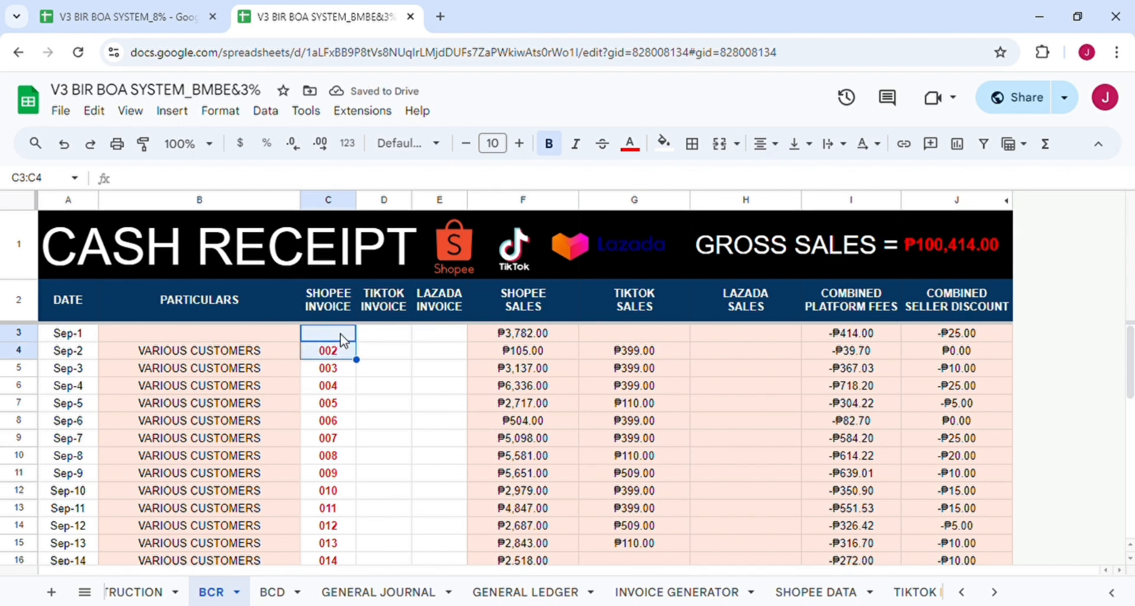
{"action": "key", "text": "ctrl+shift+Down"}
{"action": "key", "text": "Delete"}
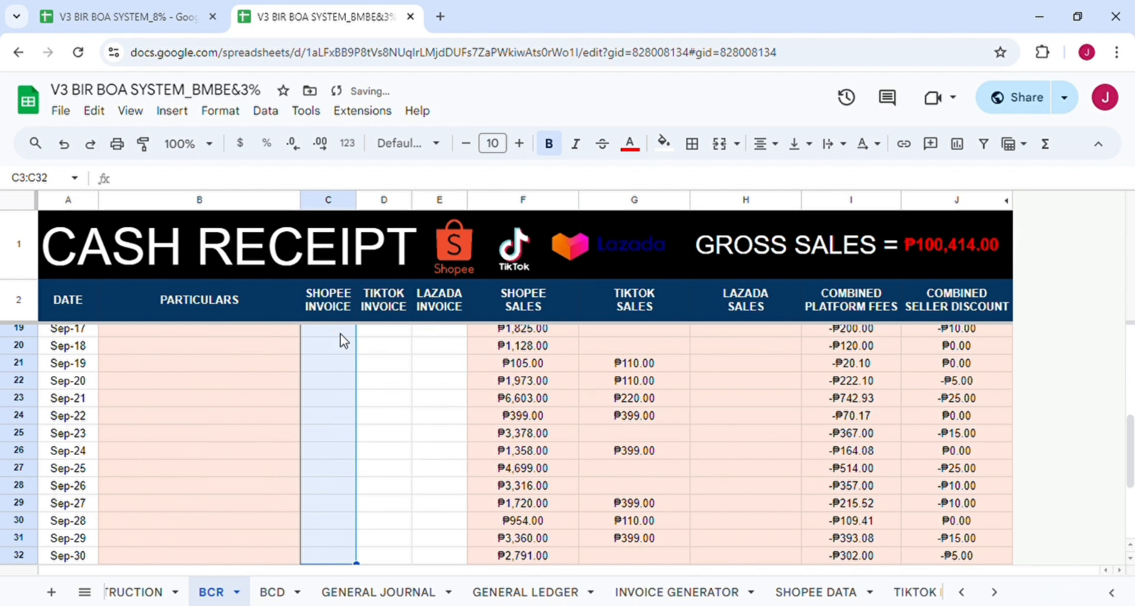
Enter 001 in C3 and fill sequential invoice numbers down column C.
{"action": "left_click", "coordinate": [342, 337]}
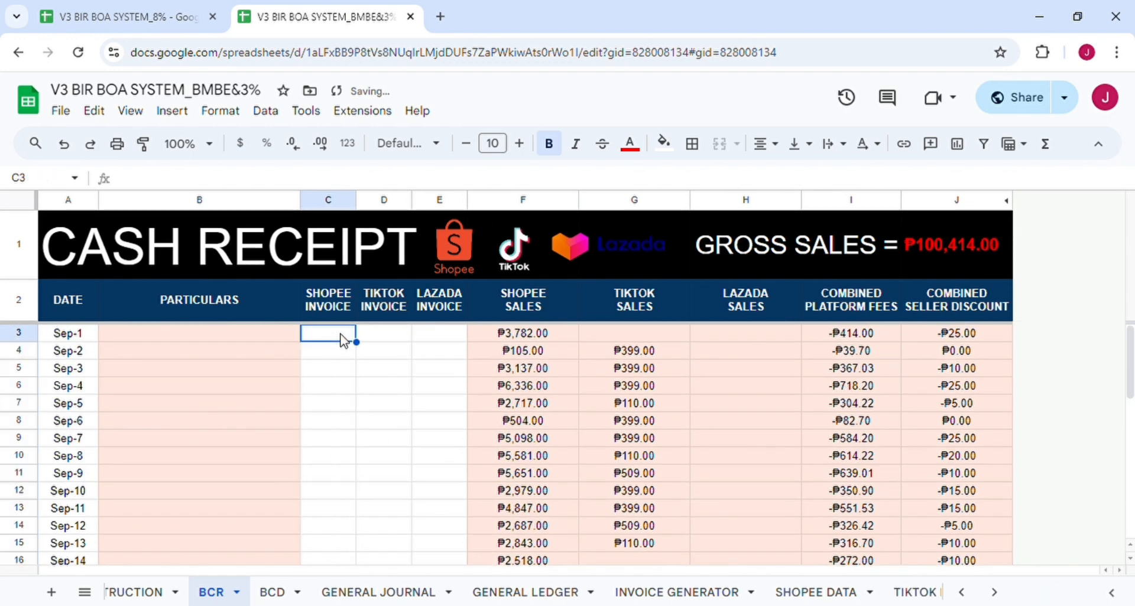
{"action": "type", "text": "00"}
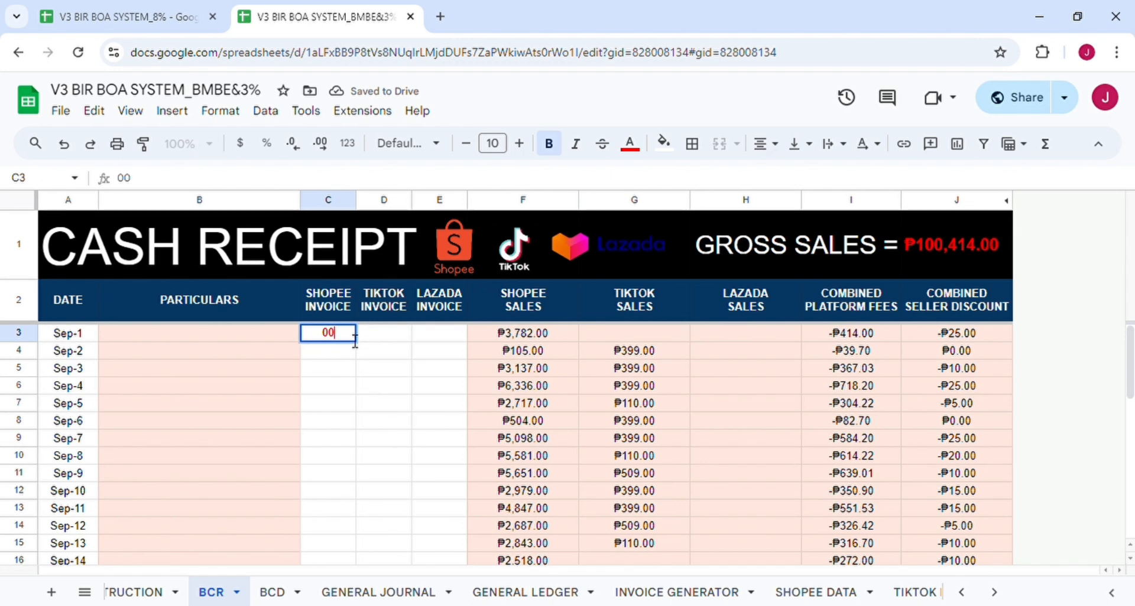
{"action": "type", "text": "1"}
{"action": "key", "text": "Return"}
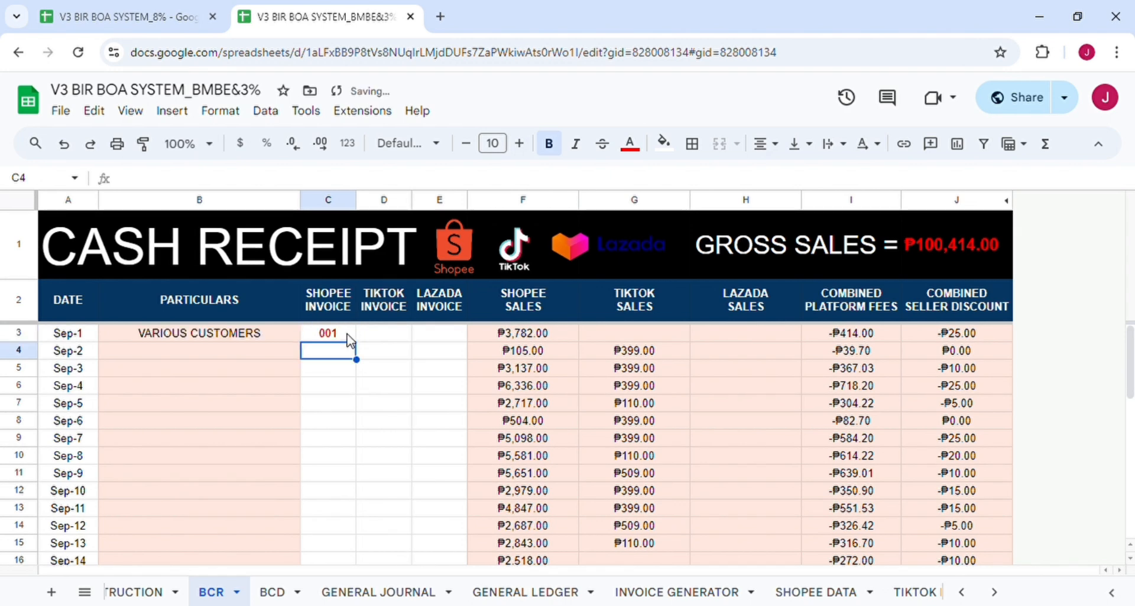
{"action": "left_click", "coordinate": [349, 335]}
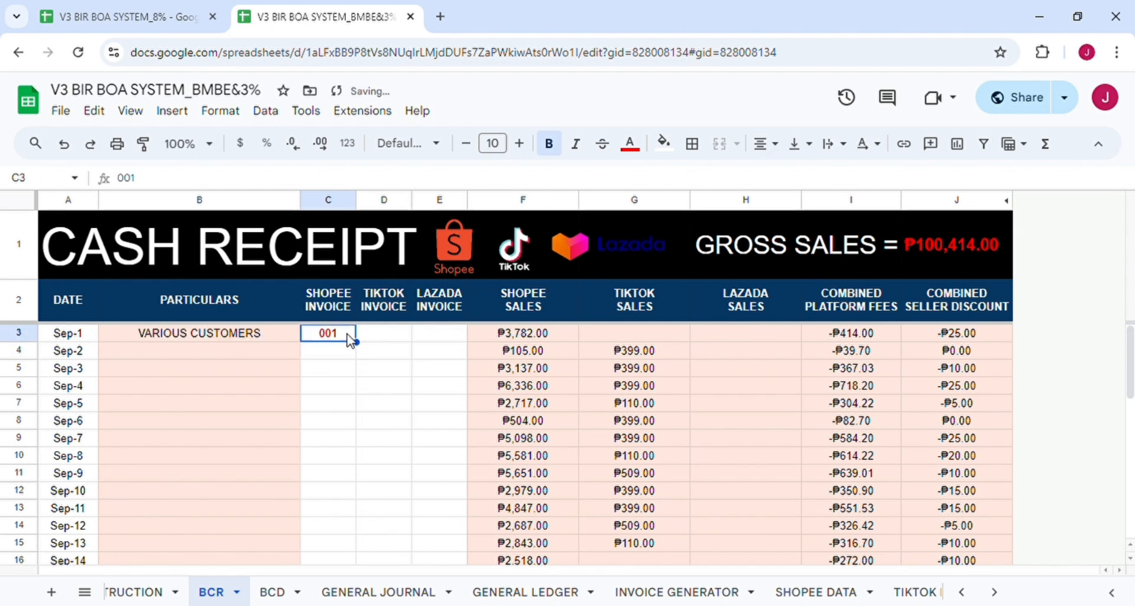
{"action": "left_click", "coordinate": [349, 368]}
{"action": "left_click", "coordinate": [343, 337]}
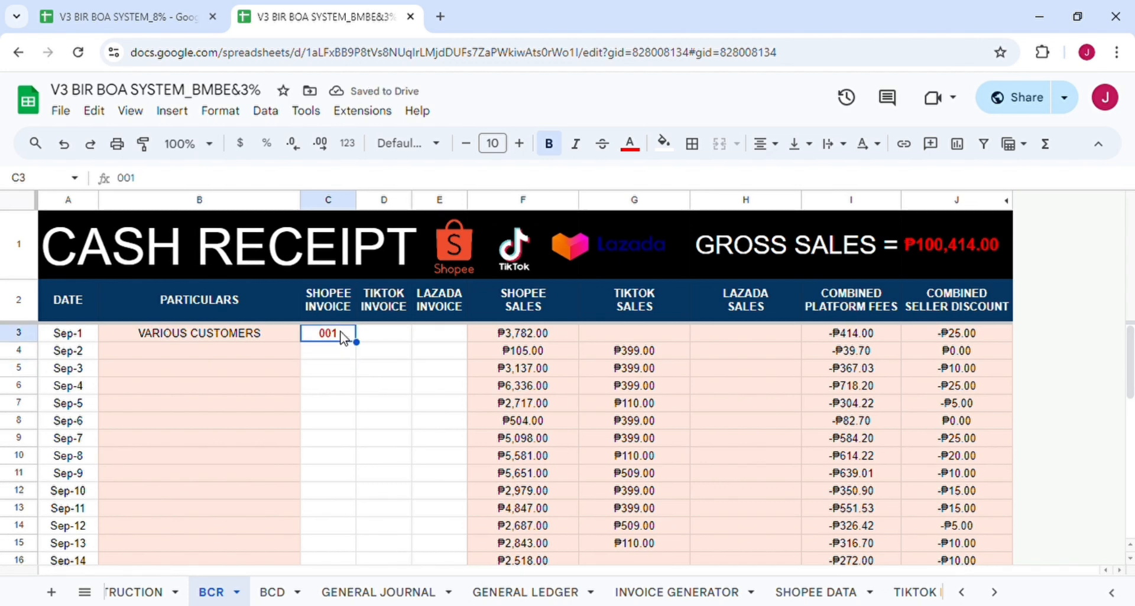
{"action": "left_click", "coordinate": [371, 334]}
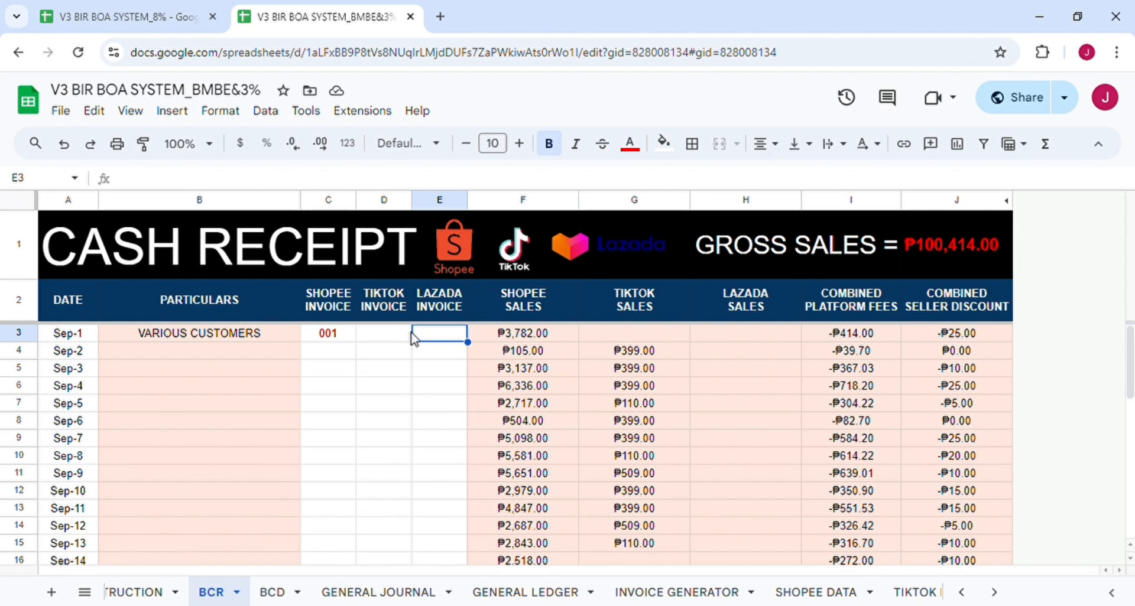
{"action": "left_click", "coordinate": [342, 341]}
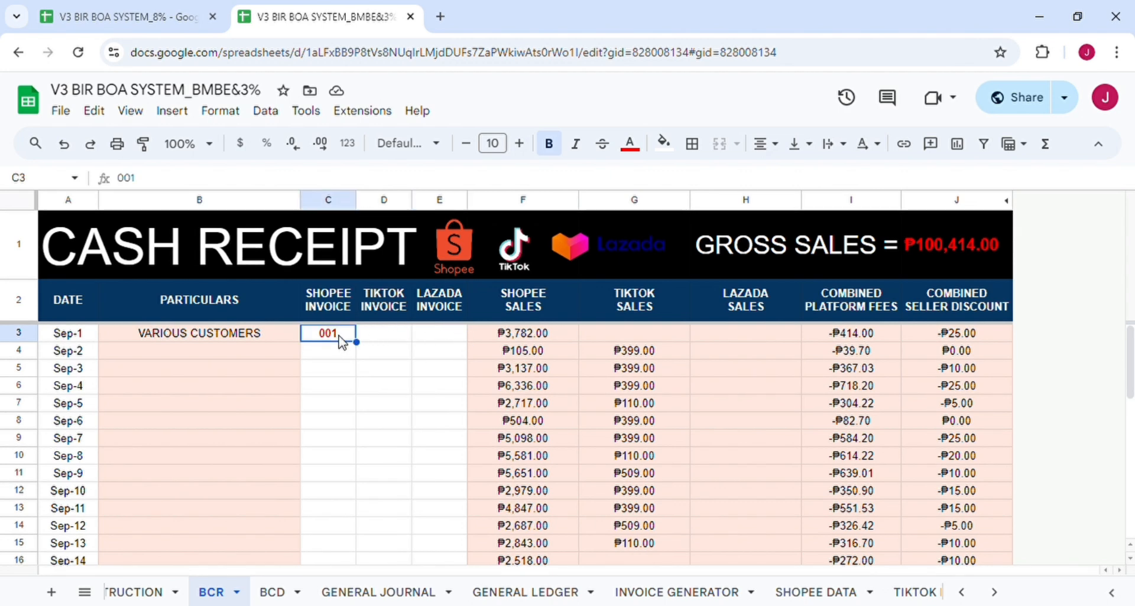
{"action": "double_click", "coordinate": [370, 354]}
{"action": "scroll", "coordinate": [461, 438], "scroll_direction": "down", "scroll_amount": 3}
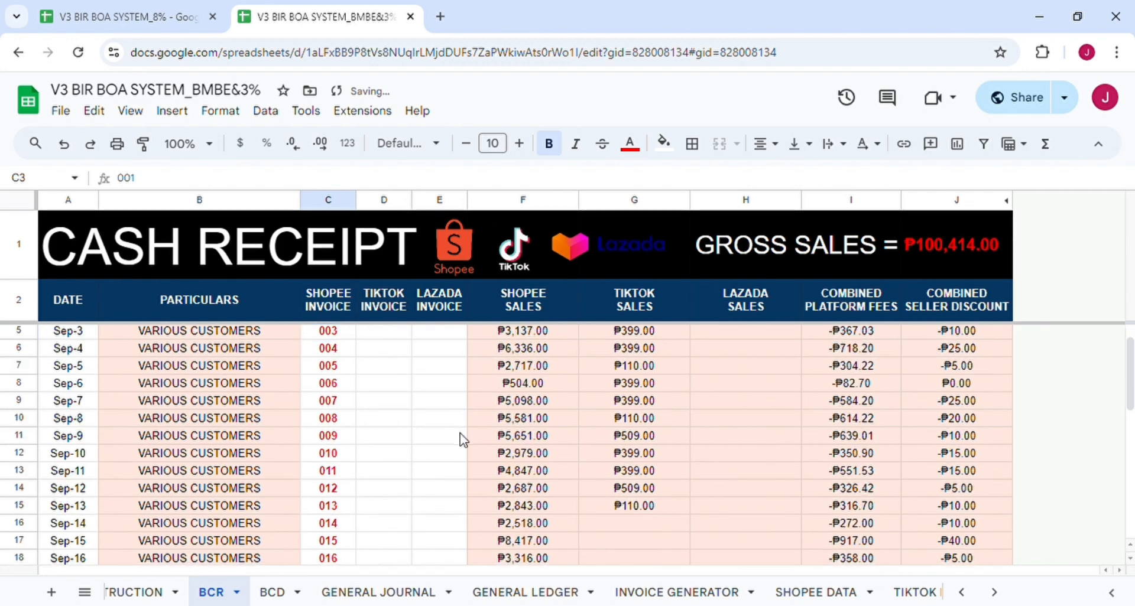
{"action": "scroll", "coordinate": [462, 440], "scroll_direction": "up", "scroll_amount": 1}
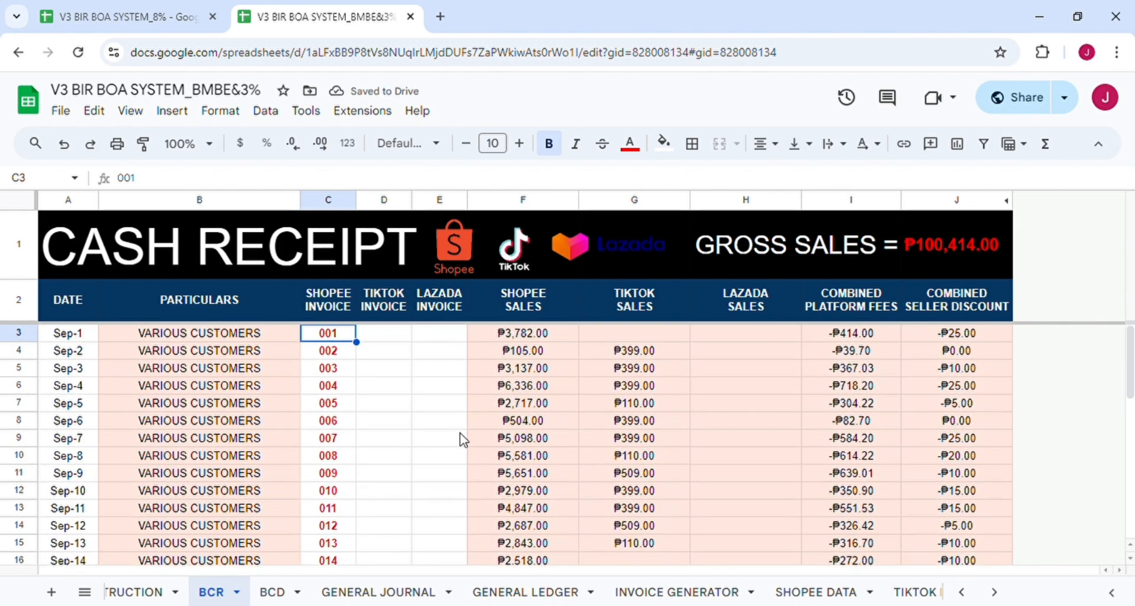
{"action": "scroll", "coordinate": [462, 441], "scroll_direction": "down", "scroll_amount": 7}
Switch to the INVOICE GENERATOR sheet showing SI # 011 for VARIOUS CUSTOMERS.
{"action": "scroll", "coordinate": [463, 440], "scroll_direction": "up", "scroll_amount": 7}
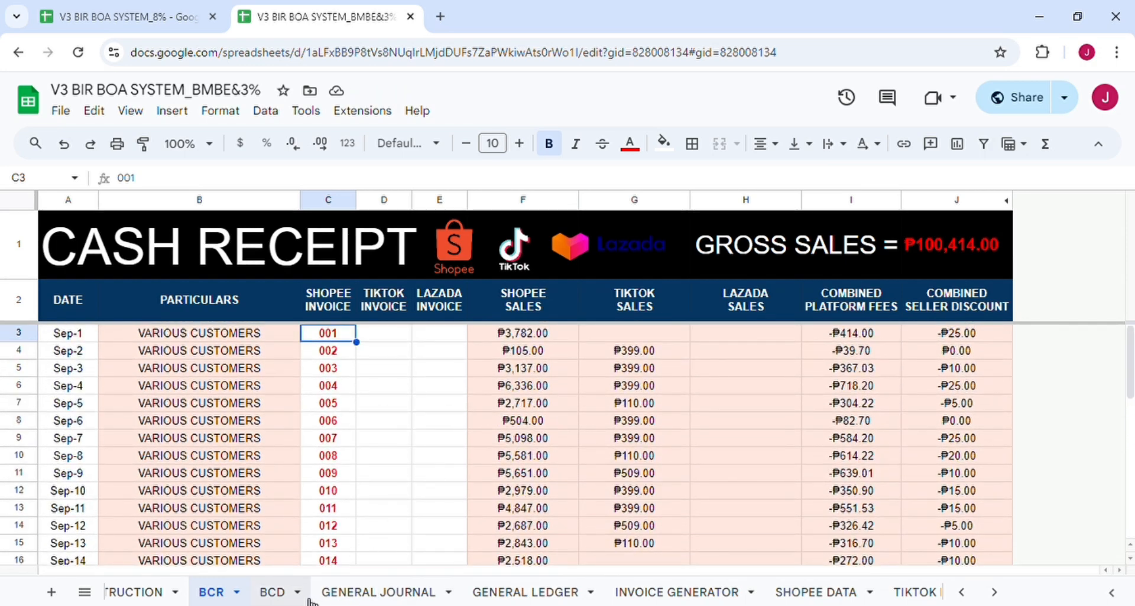
{"action": "scroll", "coordinate": [519, 594], "scroll_direction": "down", "scroll_amount": 3}
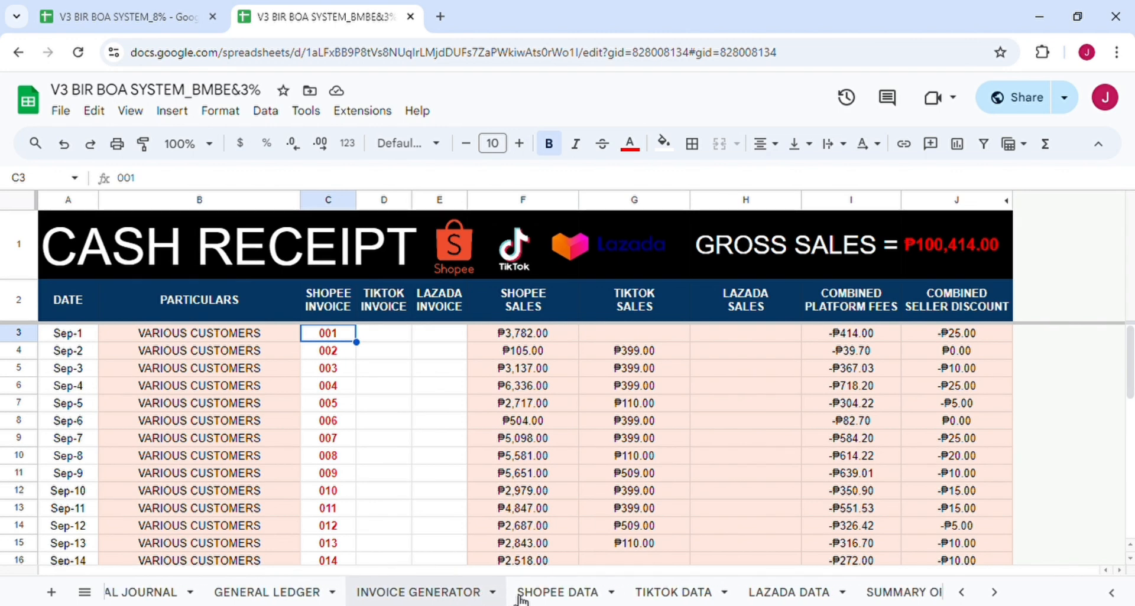
{"action": "scroll", "coordinate": [520, 600], "scroll_direction": "down", "scroll_amount": 1}
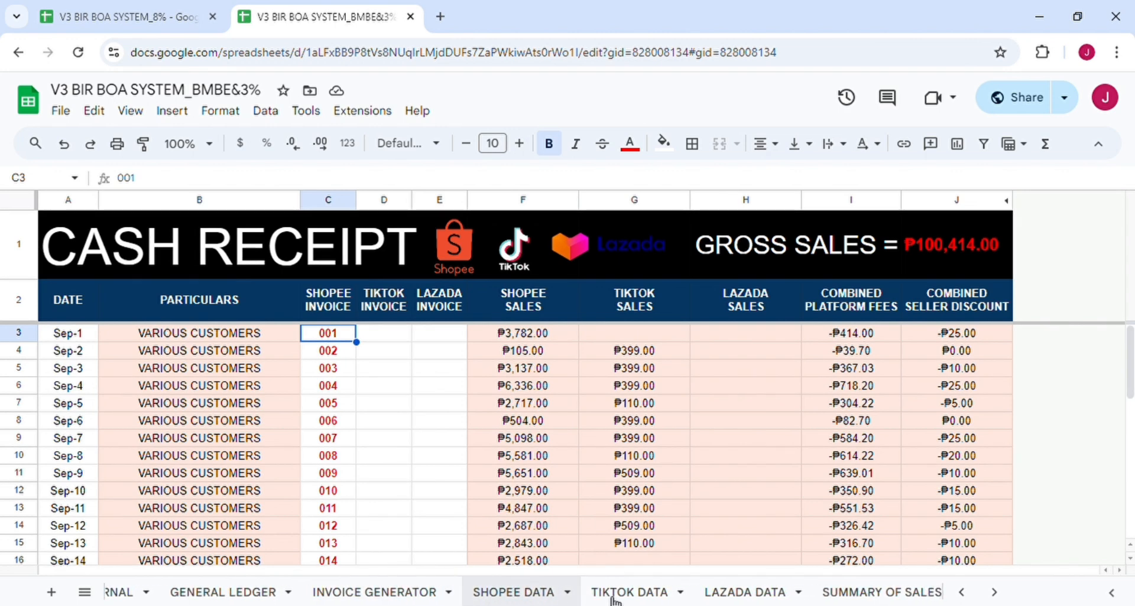
{"action": "scroll", "coordinate": [677, 598], "scroll_direction": "down", "scroll_amount": 3}
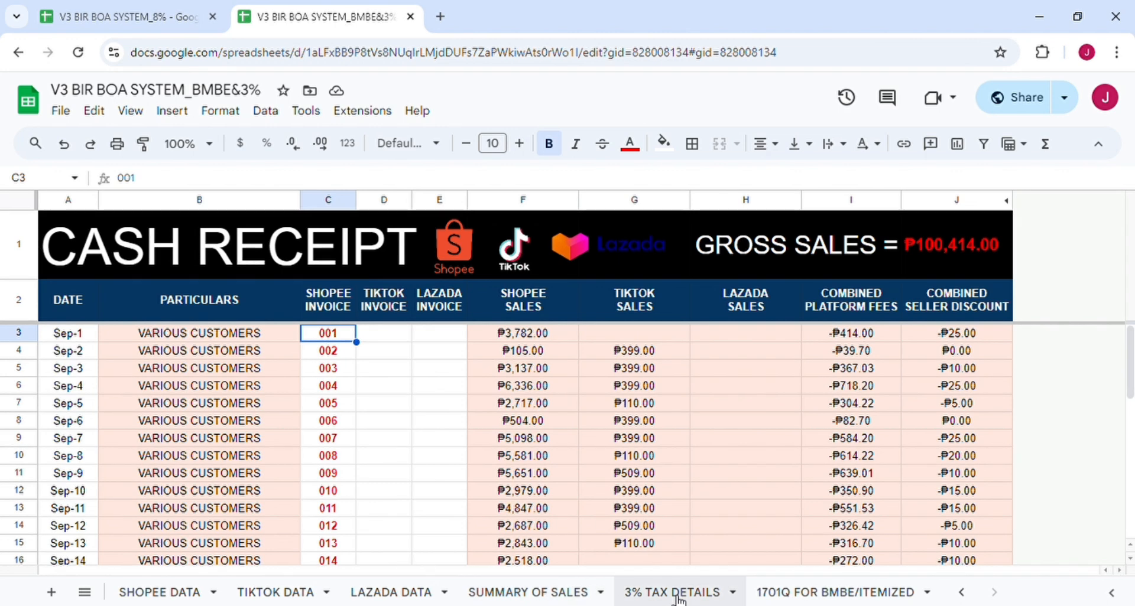
{"action": "scroll", "coordinate": [678, 598], "scroll_direction": "up", "scroll_amount": 8}
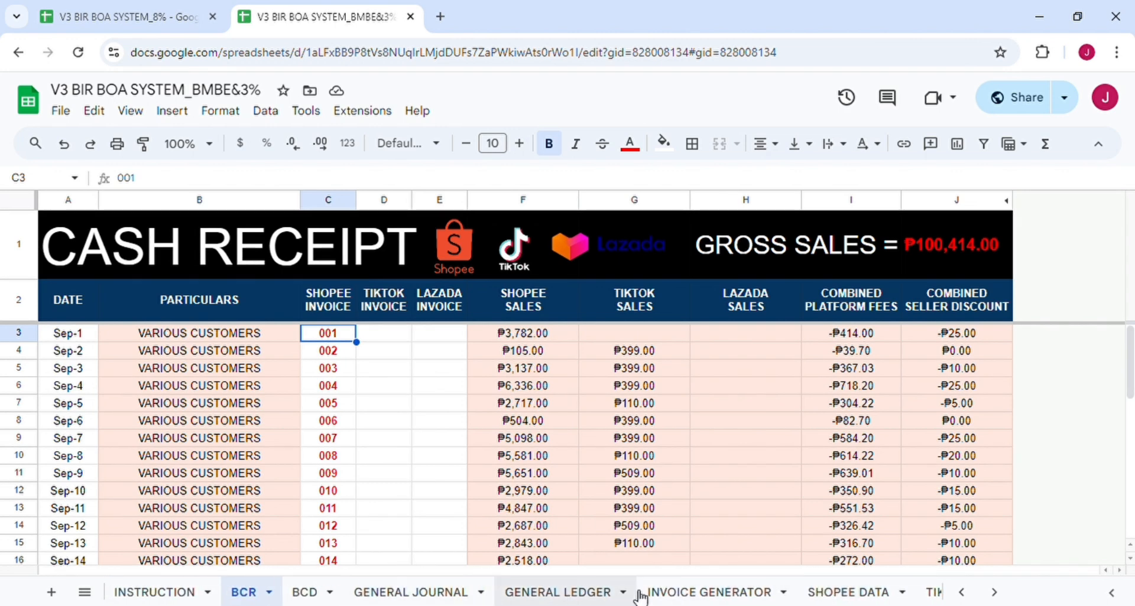
{"action": "left_click", "coordinate": [752, 593]}
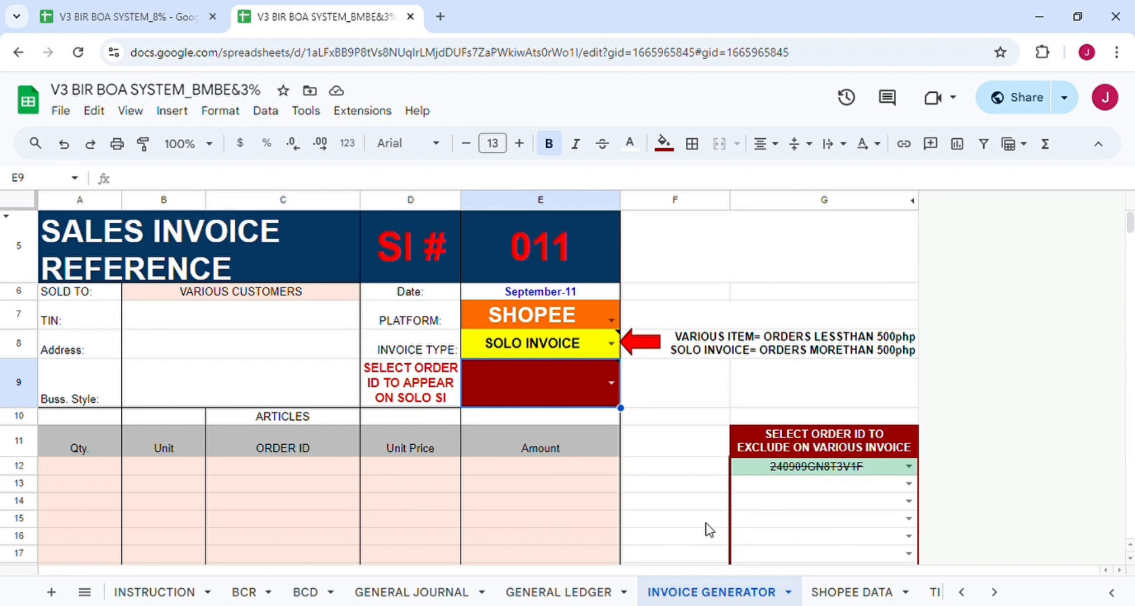
Set the invoice date to September 1.
{"action": "left_click", "coordinate": [696, 483]}
{"action": "scroll", "coordinate": [695, 481], "scroll_direction": "down", "scroll_amount": 1}
{"action": "scroll", "coordinate": [695, 481], "scroll_direction": "up", "scroll_amount": 1}
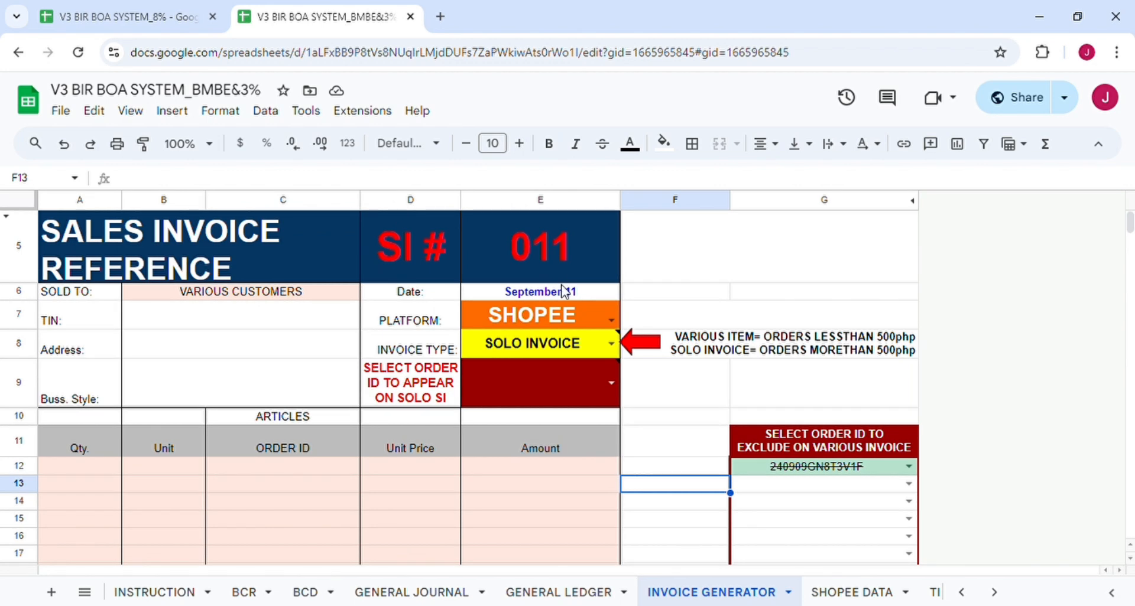
{"action": "double_click", "coordinate": [565, 291]}
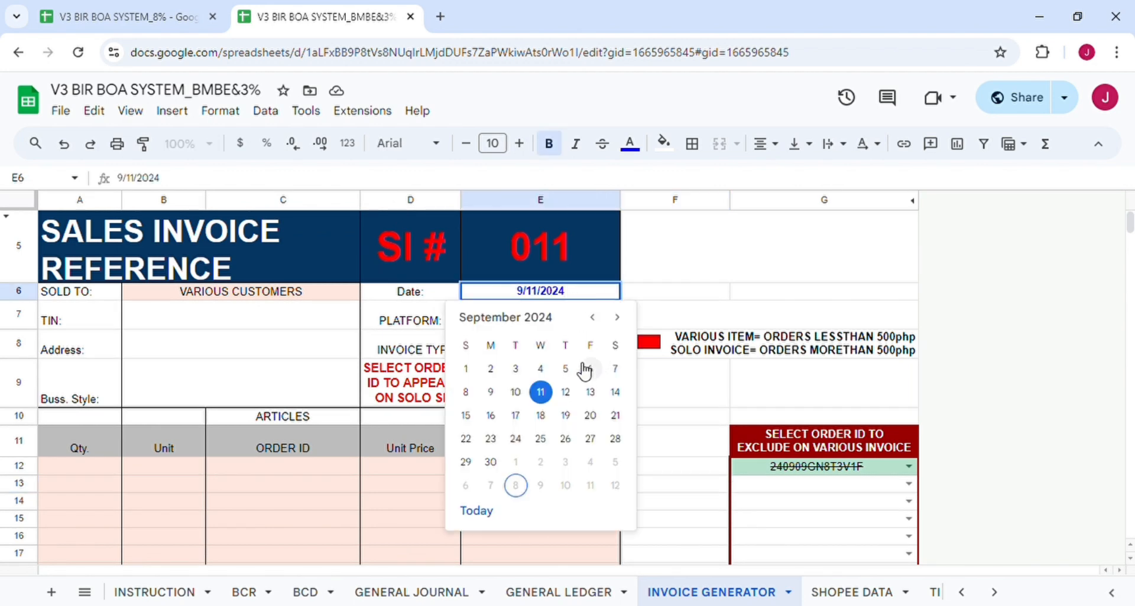
{"action": "left_click", "coordinate": [467, 369]}
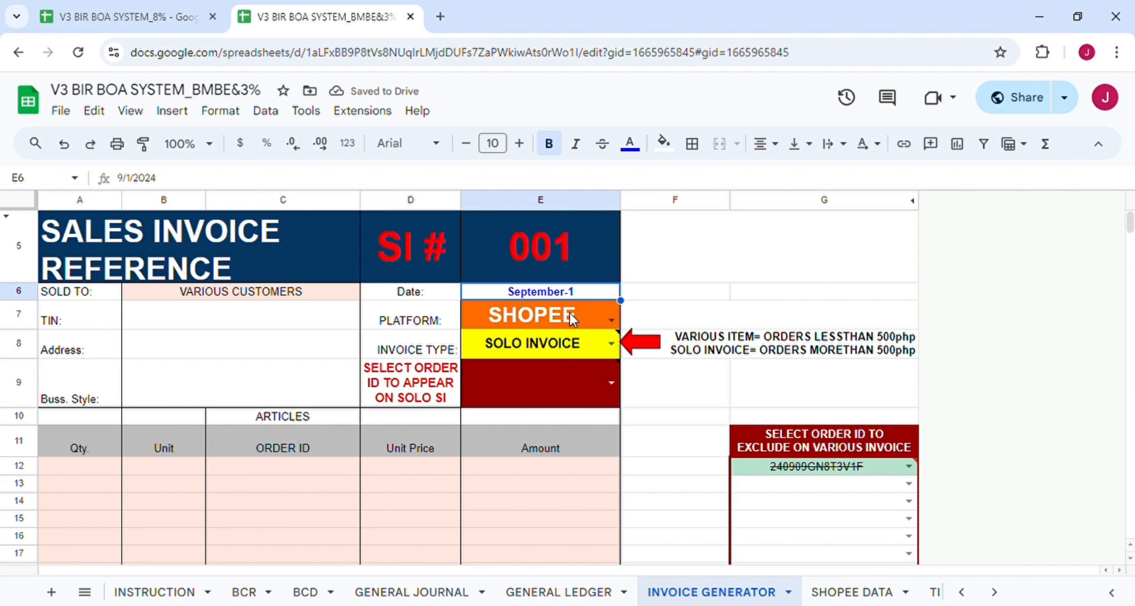
Keep SHOPEE as the platform and change the invoice type to VARIOUS ITEM, listing six orders.
{"action": "left_click", "coordinate": [610, 320]}
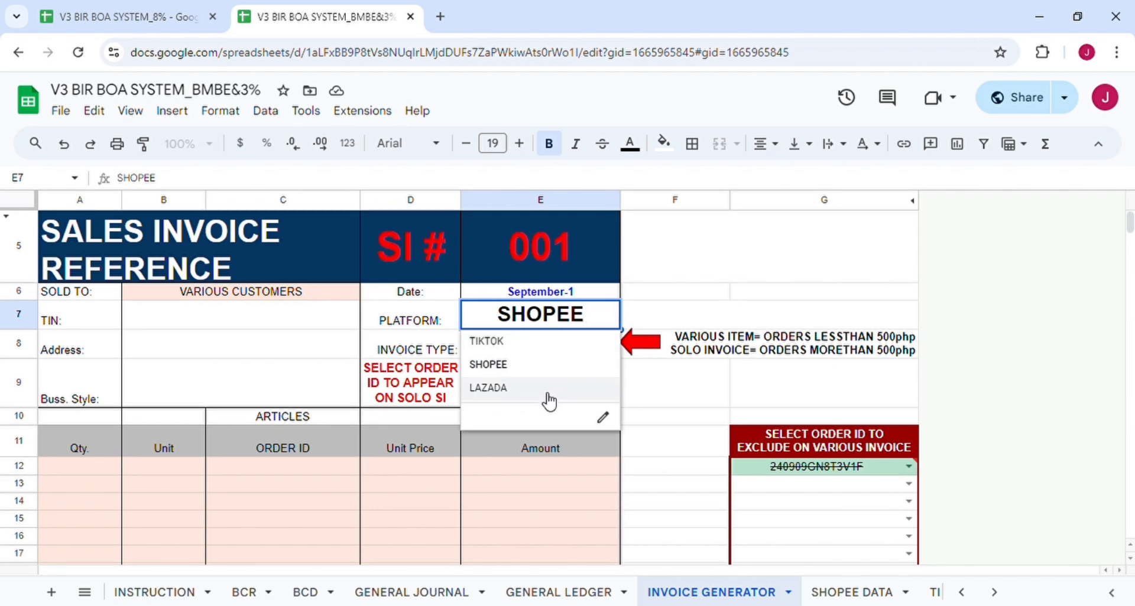
{"action": "left_click", "coordinate": [548, 371]}
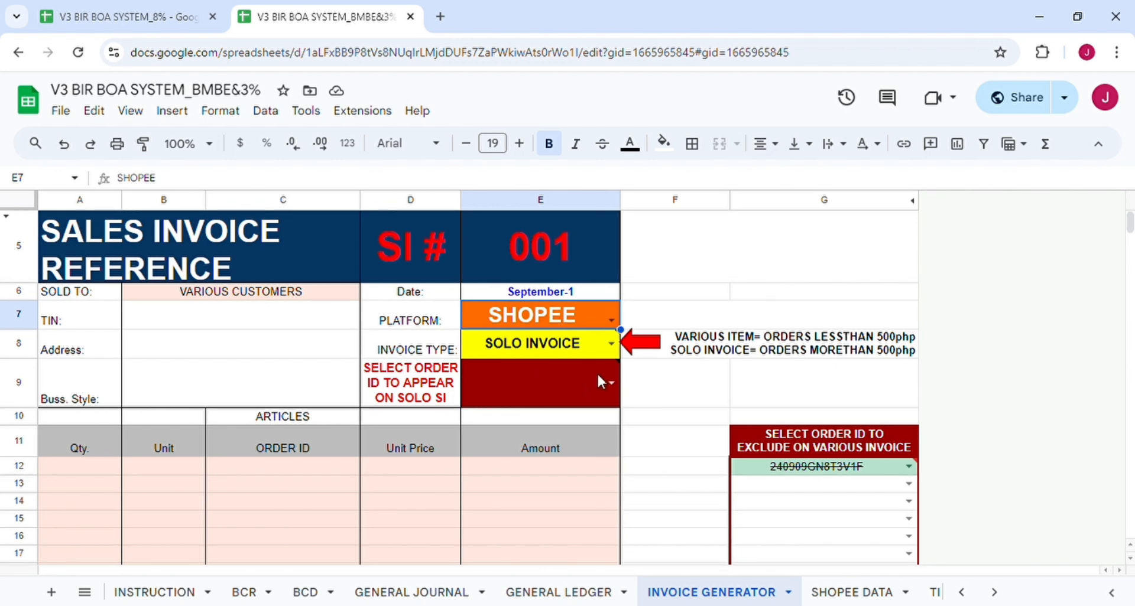
{"action": "left_click", "coordinate": [611, 348]}
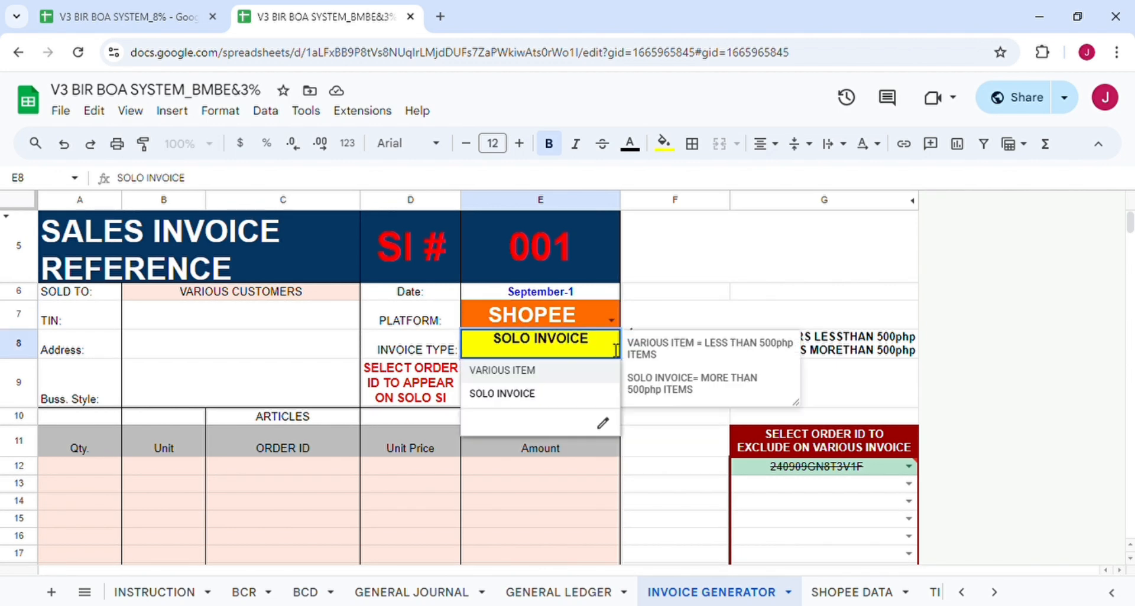
{"action": "left_click", "coordinate": [516, 371]}
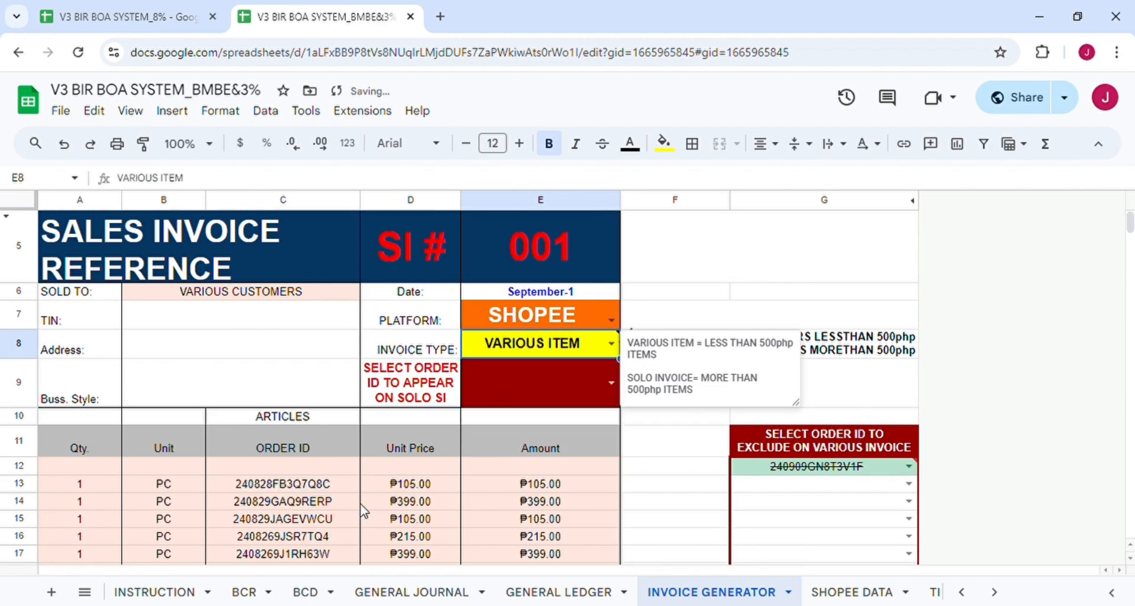
{"action": "scroll", "coordinate": [363, 509], "scroll_direction": "down", "scroll_amount": 3}
{"action": "scroll", "coordinate": [362, 509], "scroll_direction": "up", "scroll_amount": 2}
{"action": "scroll", "coordinate": [363, 509], "scroll_direction": "down", "scroll_amount": 2}
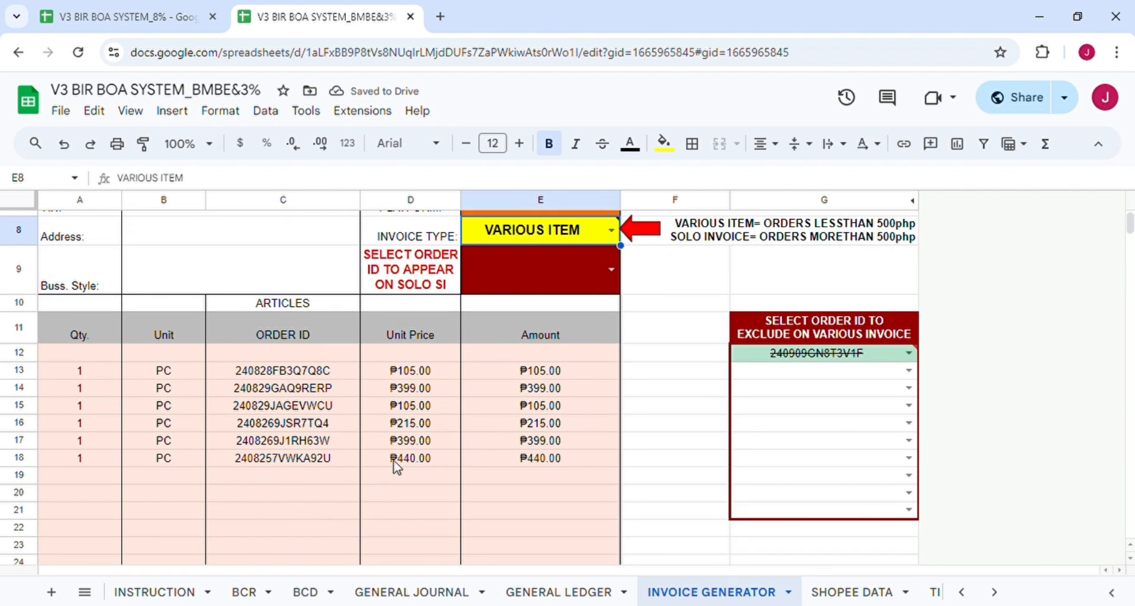
{"action": "scroll", "coordinate": [401, 437], "scroll_direction": "up", "scroll_amount": 3}
{"action": "scroll", "coordinate": [402, 437], "scroll_direction": "down", "scroll_amount": 1}
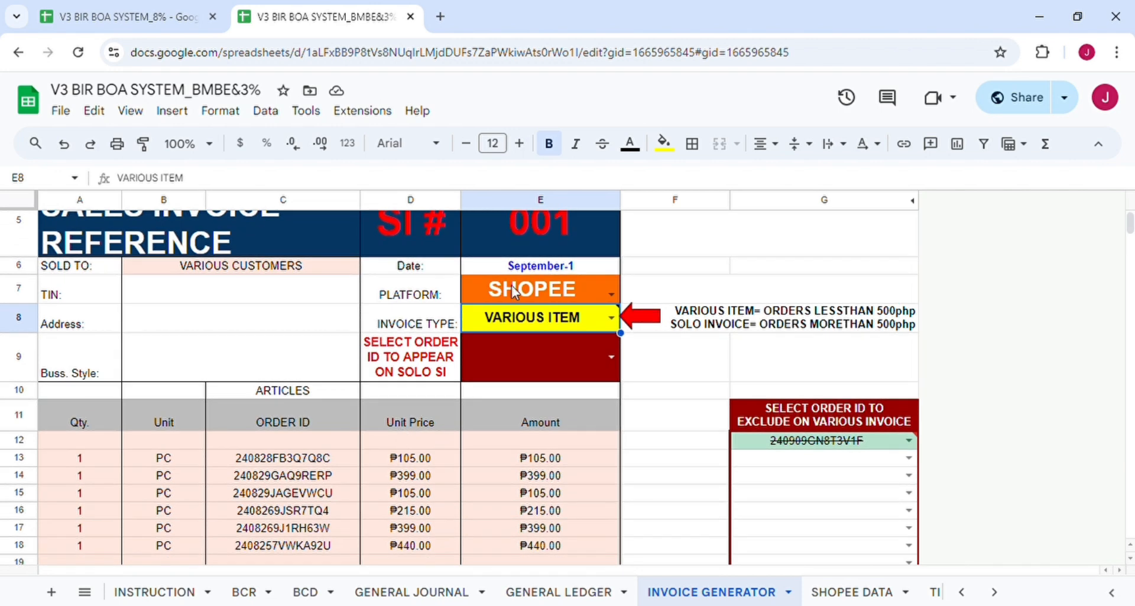
{"action": "scroll", "coordinate": [561, 454], "scroll_direction": "down", "scroll_amount": 2}
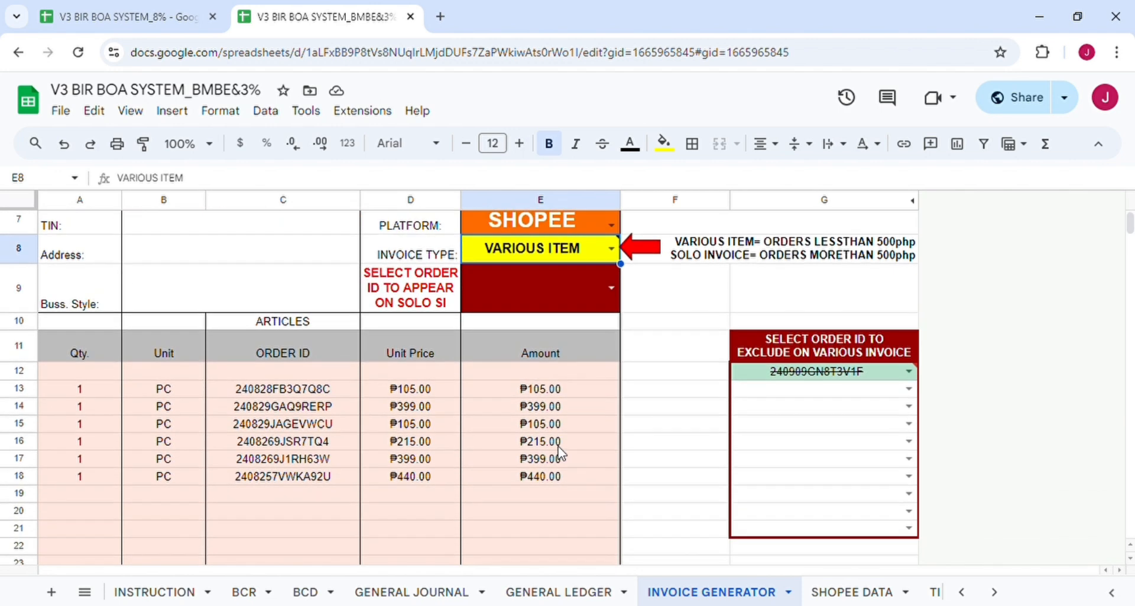
Clear the invalid excluded order ID from cell G12.
{"action": "left_click", "coordinate": [860, 378]}
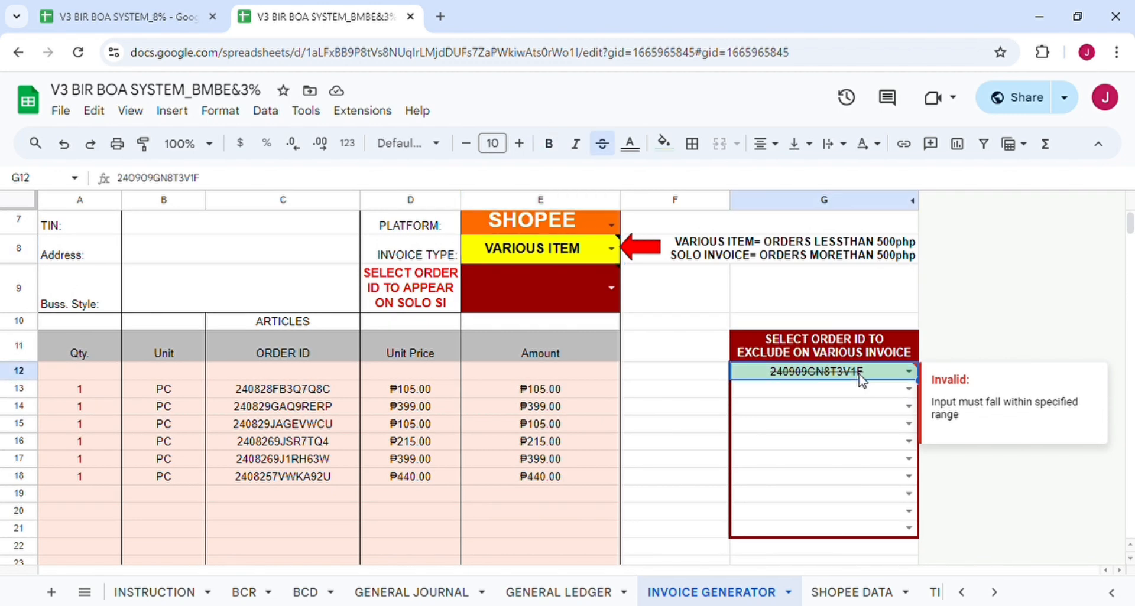
{"action": "key", "text": "Delete"}
{"action": "scroll", "coordinate": [646, 436], "scroll_direction": "up", "scroll_amount": 1}
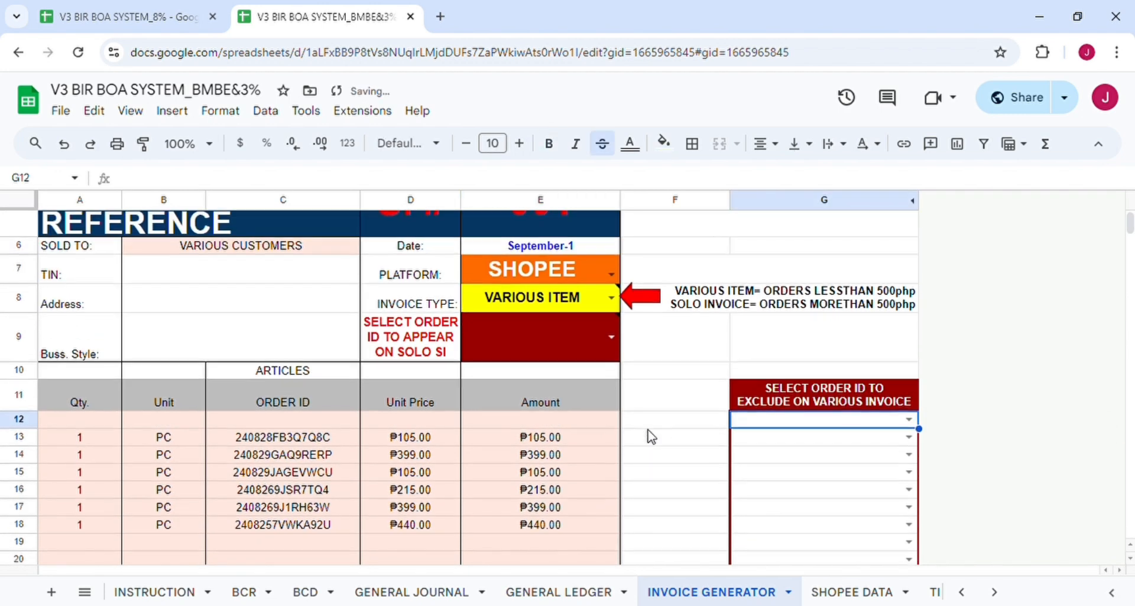
{"action": "key", "text": "Left"}
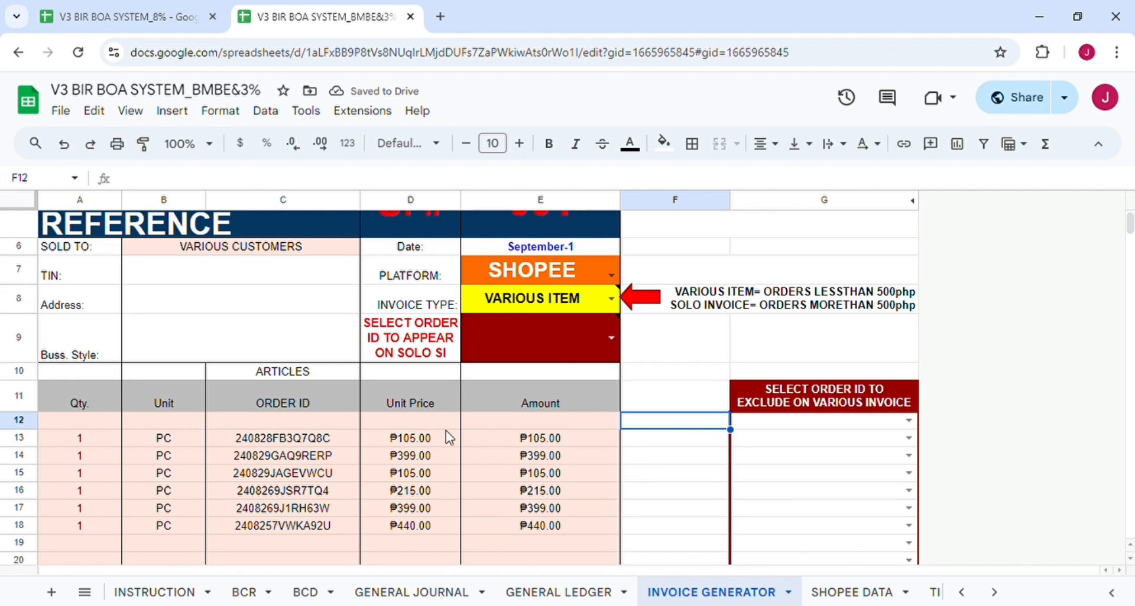
Inspect the FILTER formula in C13 and check the totals: ₱1,648.00 due.
{"action": "left_click", "coordinate": [312, 445]}
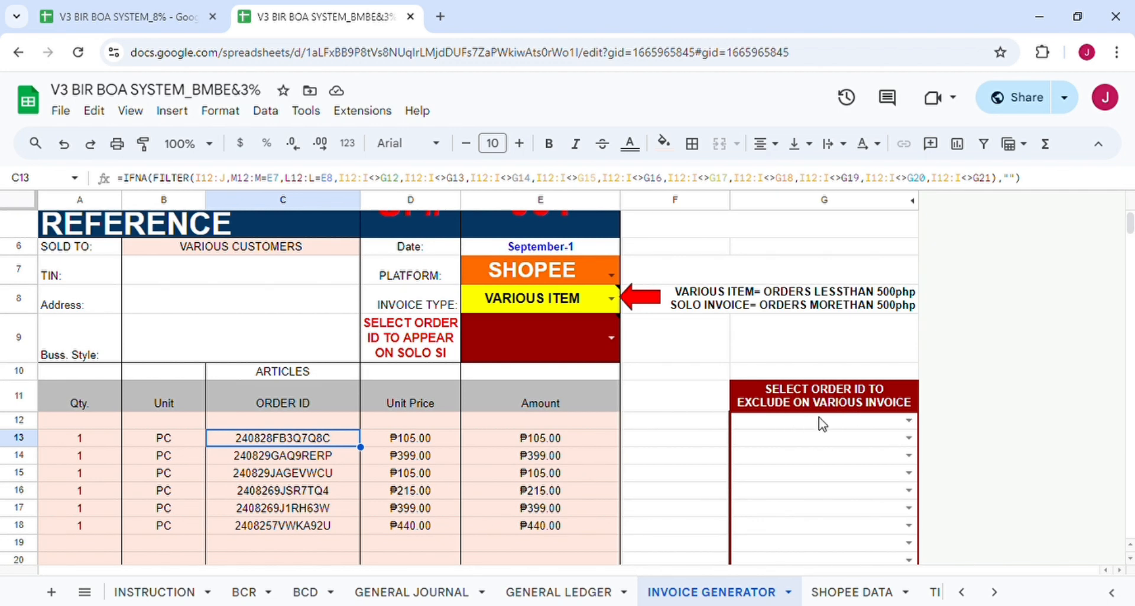
{"action": "scroll", "coordinate": [544, 464], "scroll_direction": "down", "scroll_amount": 7}
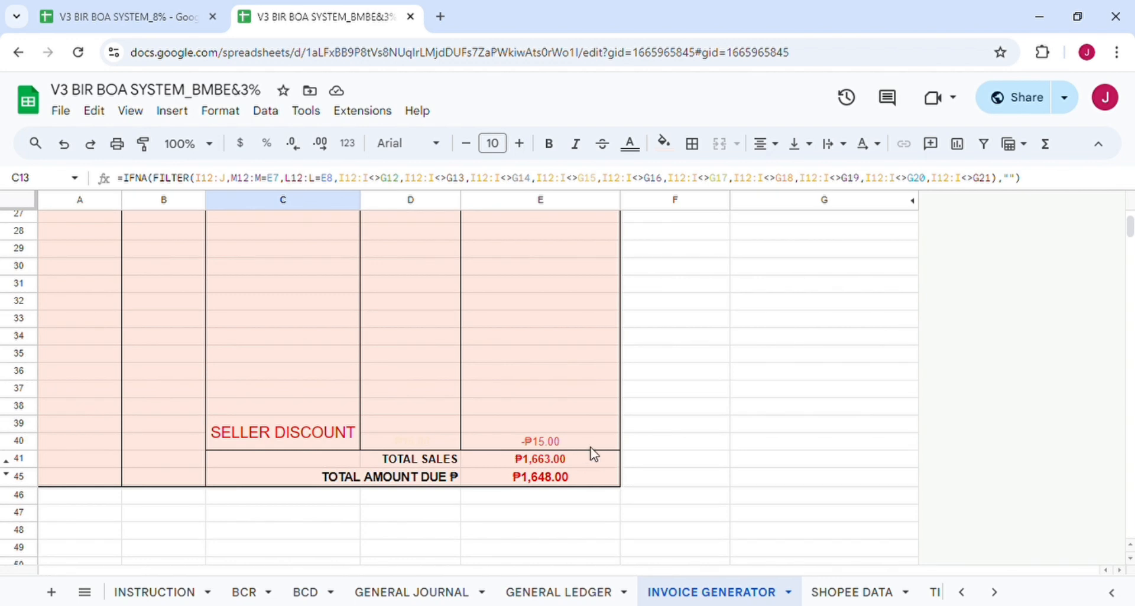
{"action": "scroll", "coordinate": [607, 449], "scroll_direction": "up", "scroll_amount": 4}
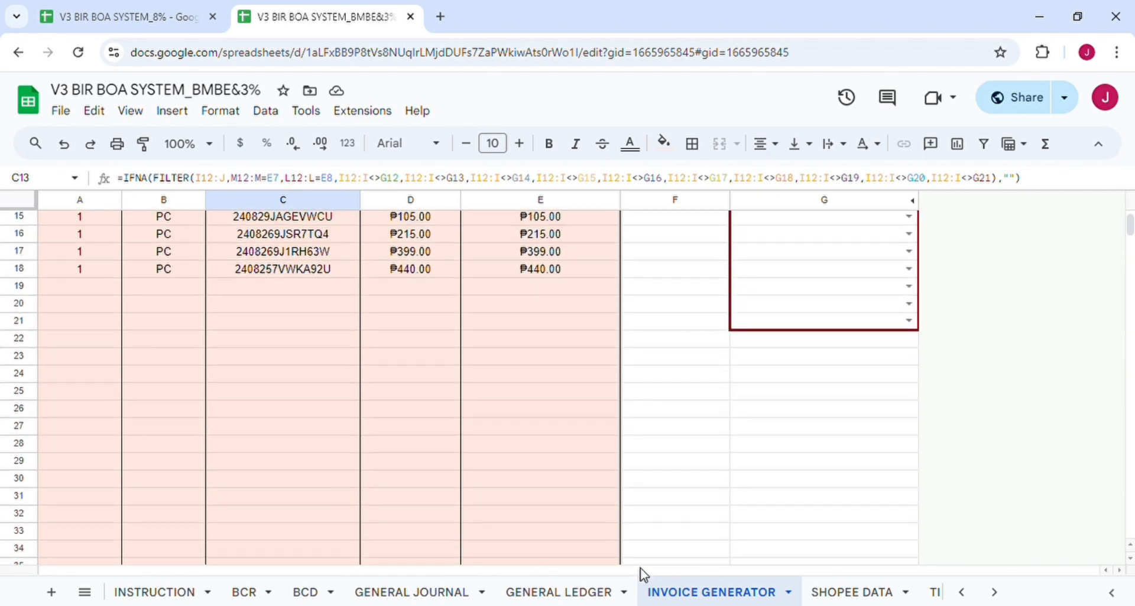
{"action": "scroll", "coordinate": [654, 452], "scroll_direction": "up", "scroll_amount": 3}
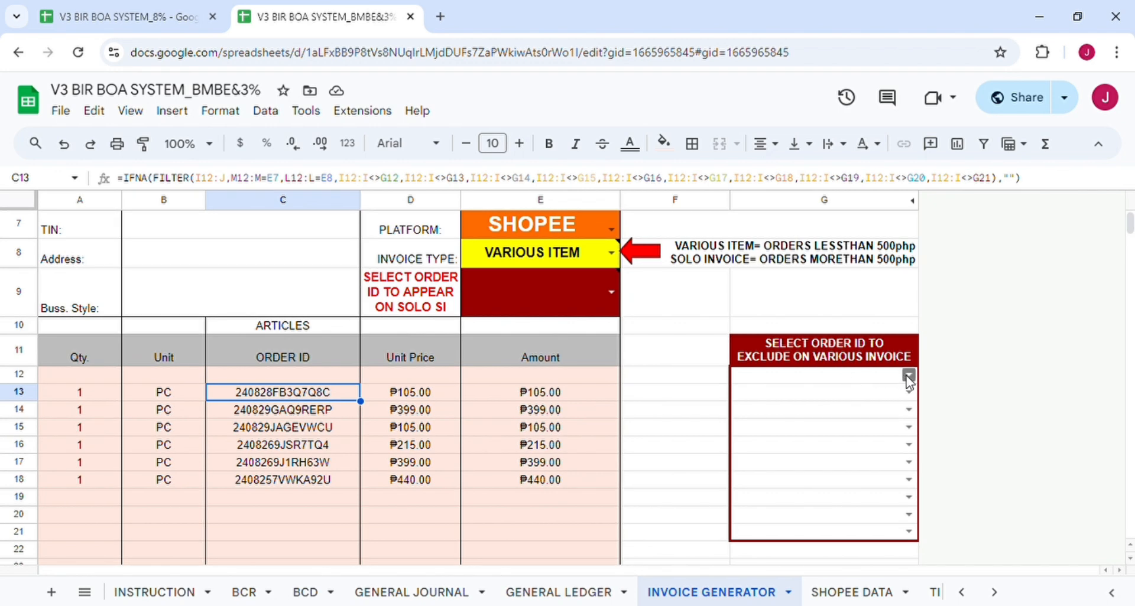
{"action": "left_click", "coordinate": [909, 376]}
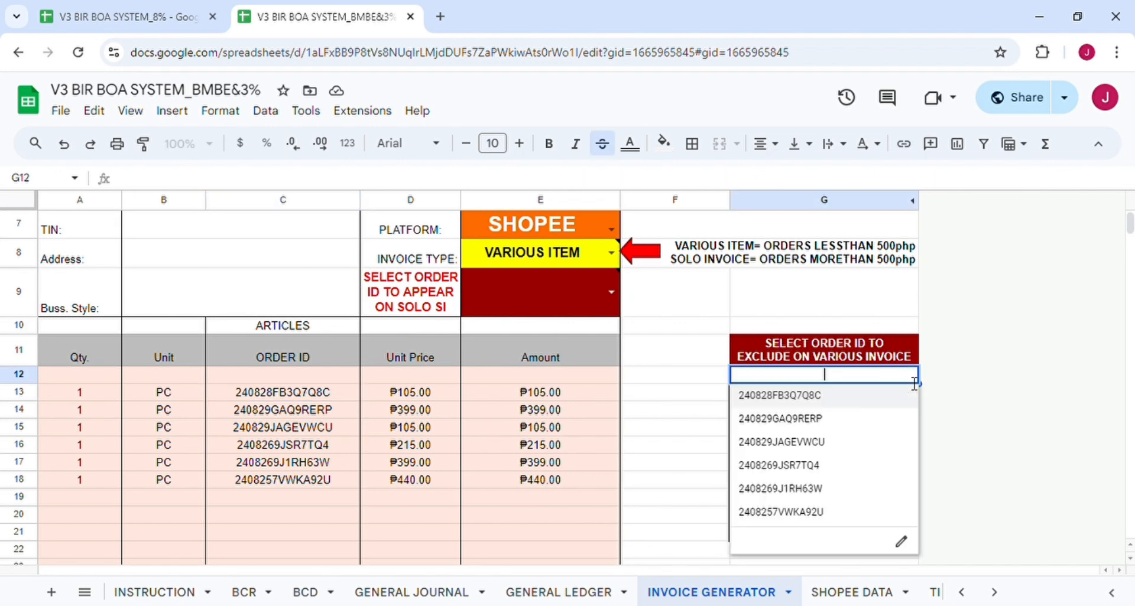
{"action": "left_click", "coordinate": [819, 396]}
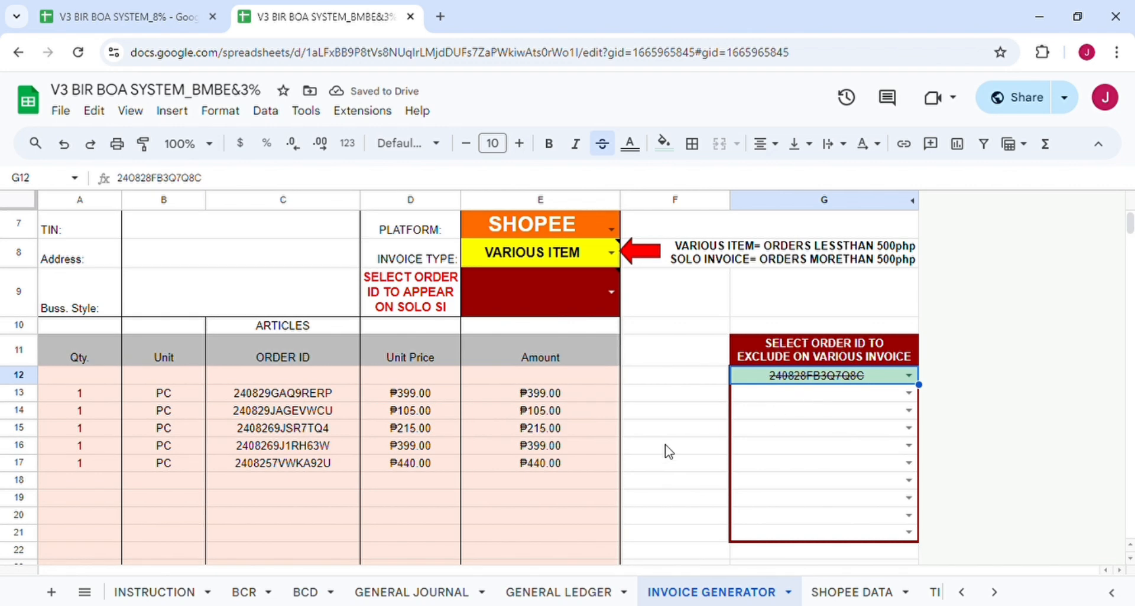
{"action": "scroll", "coordinate": [666, 434], "scroll_direction": "down", "scroll_amount": 5}
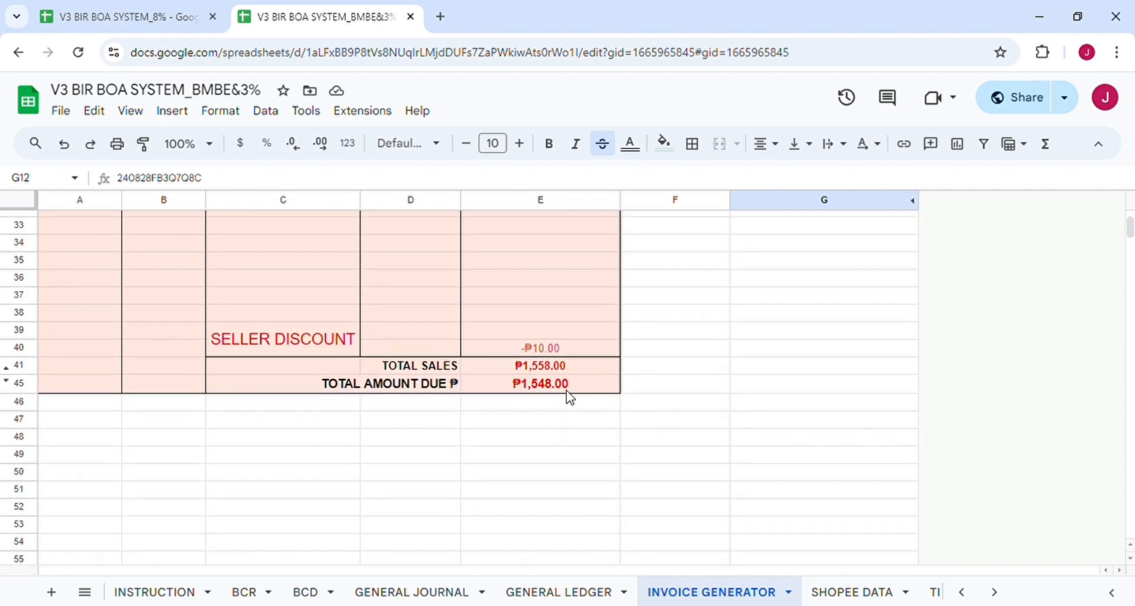
{"action": "scroll", "coordinate": [665, 384], "scroll_direction": "up", "scroll_amount": 3}
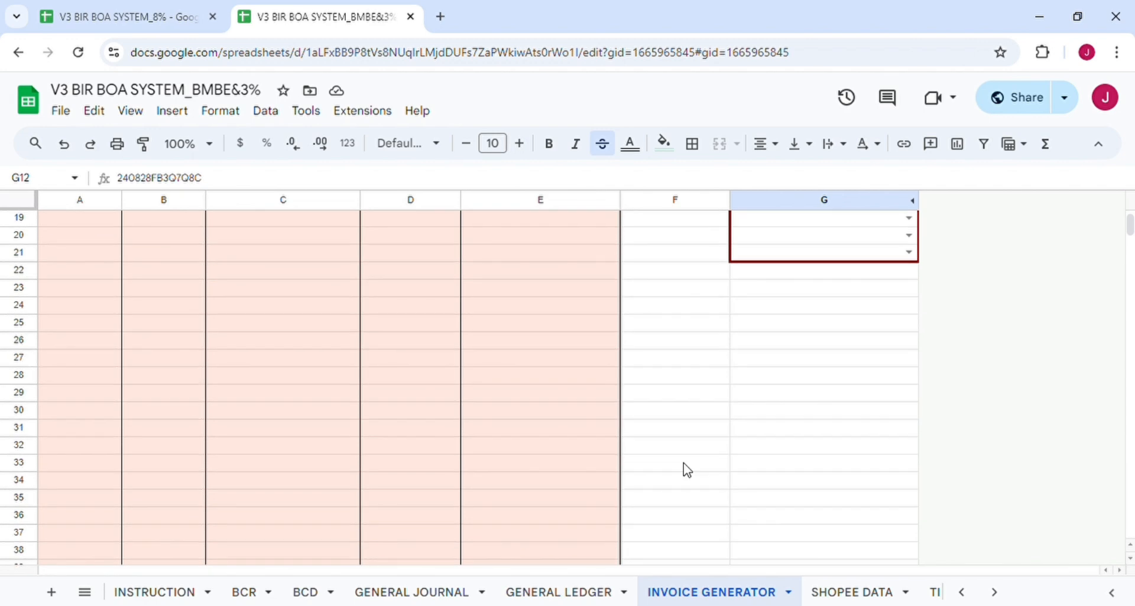
{"action": "scroll", "coordinate": [656, 467], "scroll_direction": "up", "scroll_amount": 5}
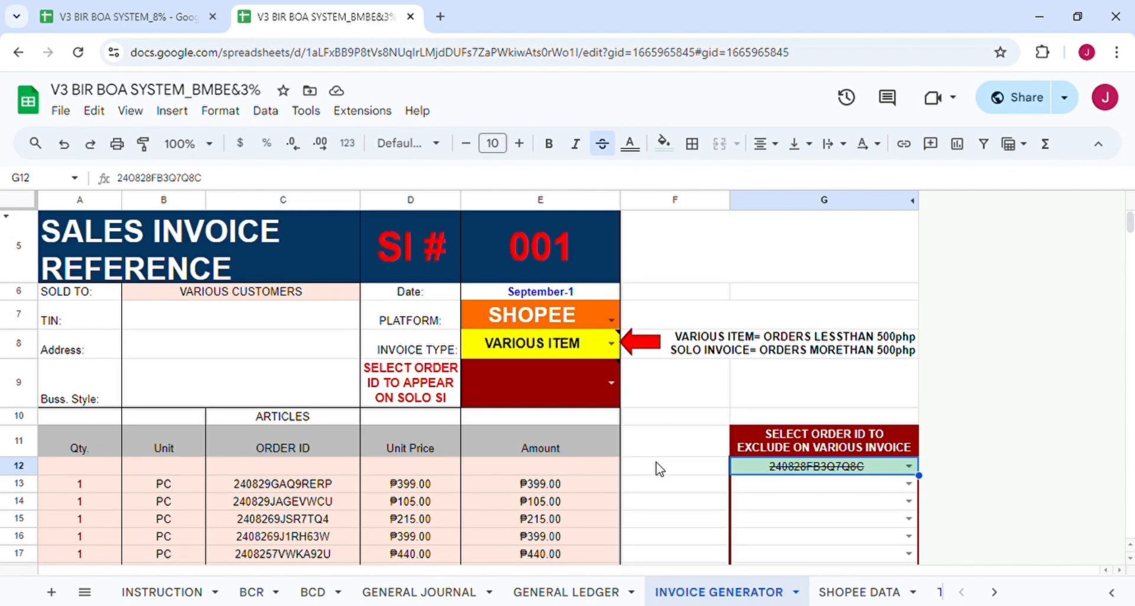
{"action": "scroll", "coordinate": [589, 456], "scroll_direction": "down", "scroll_amount": 2}
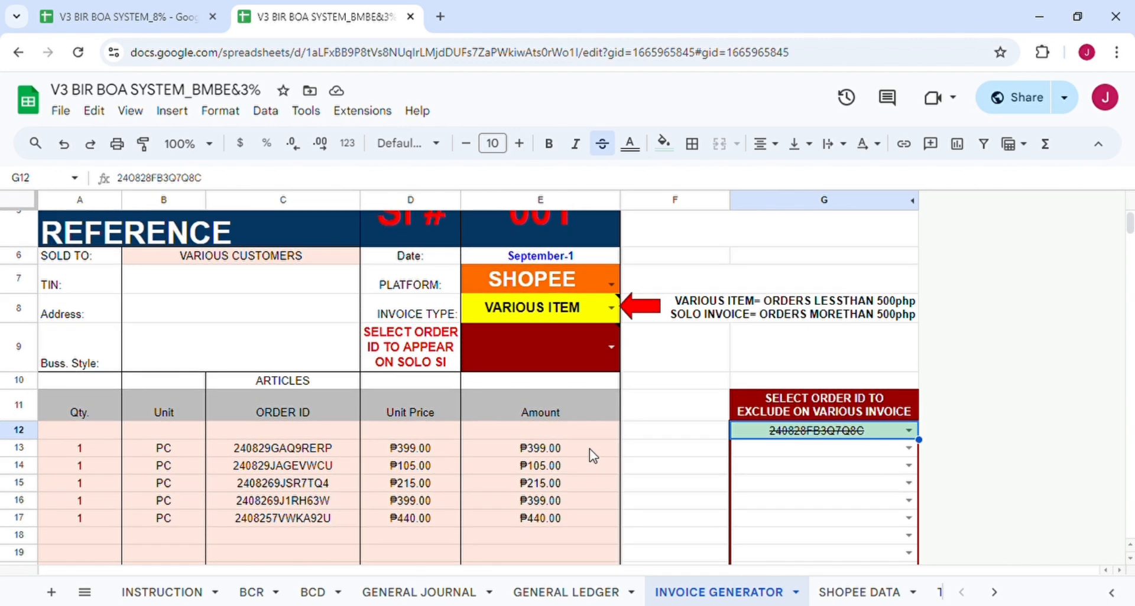
{"action": "left_click", "coordinate": [908, 388]}
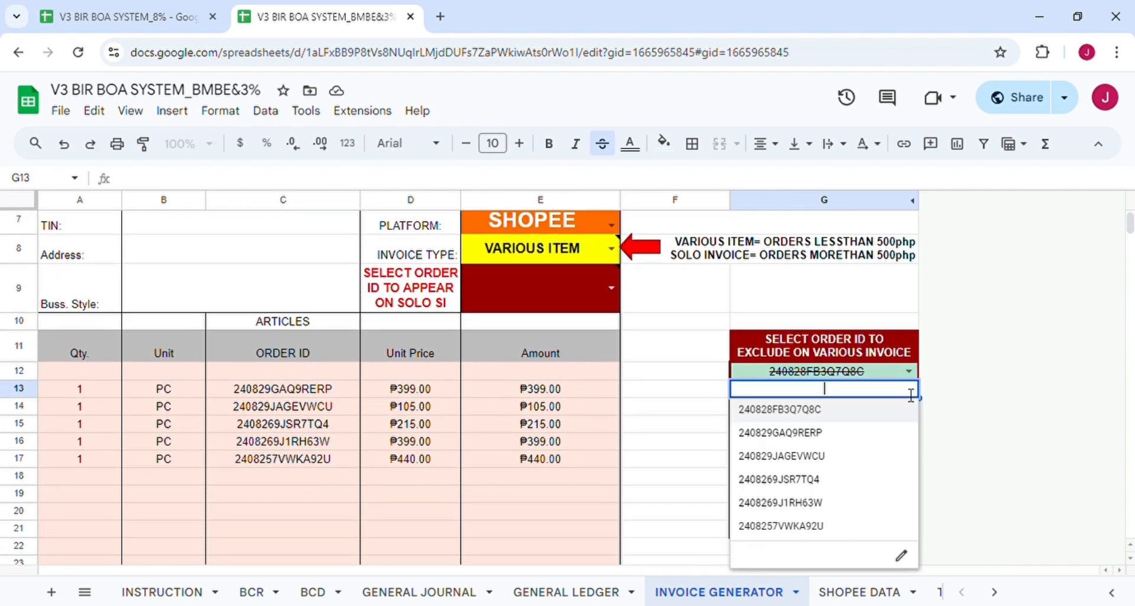
{"action": "left_click", "coordinate": [820, 435]}
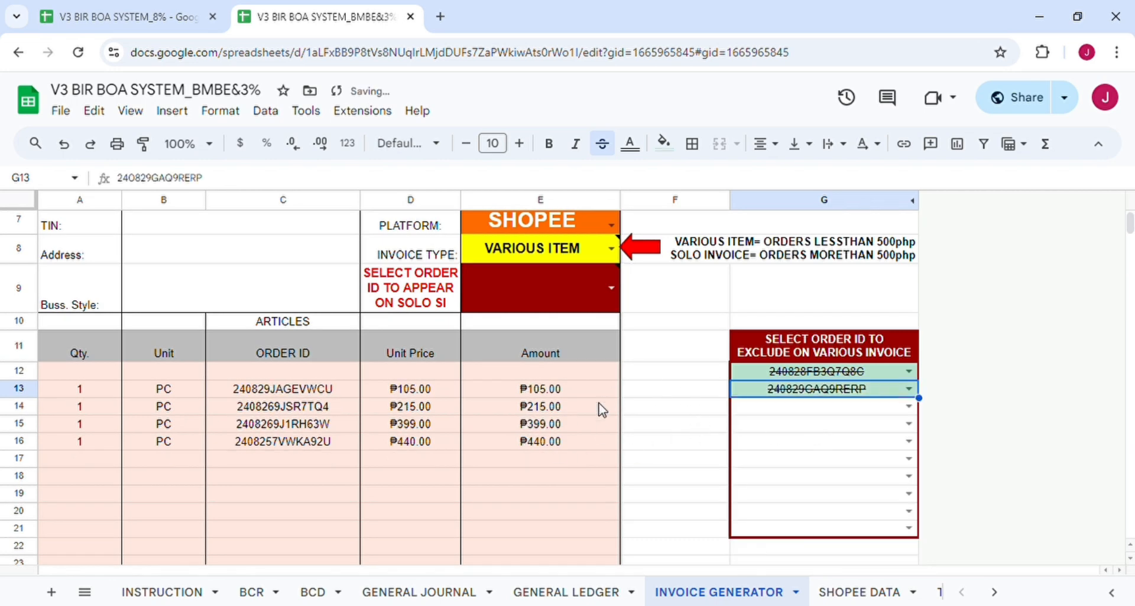
{"action": "left_click", "coordinate": [803, 408]}
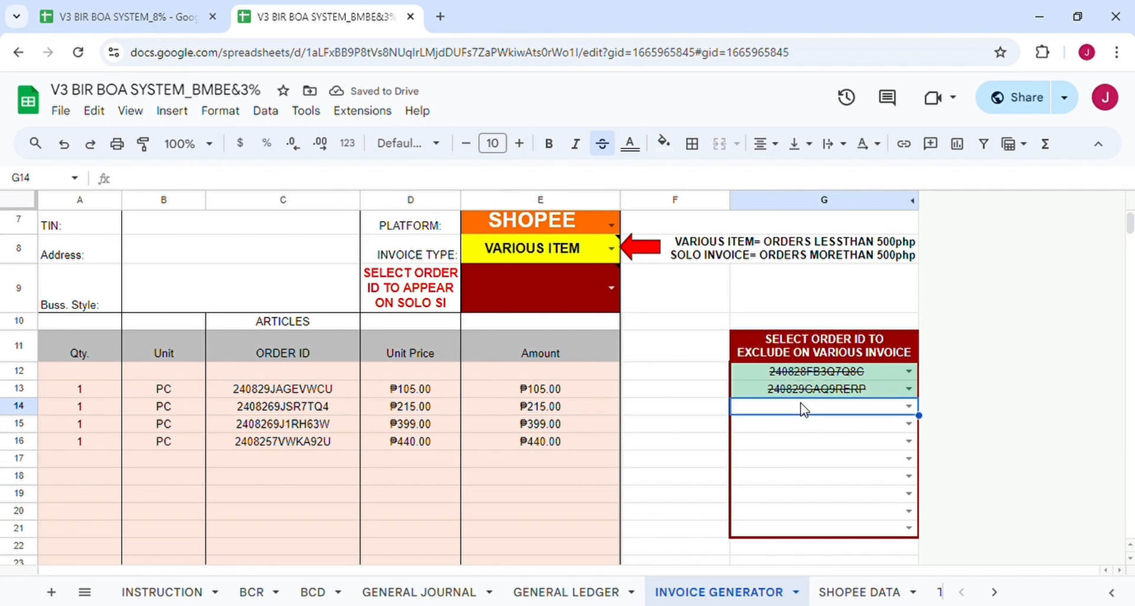
{"action": "left_click", "coordinate": [907, 407]}
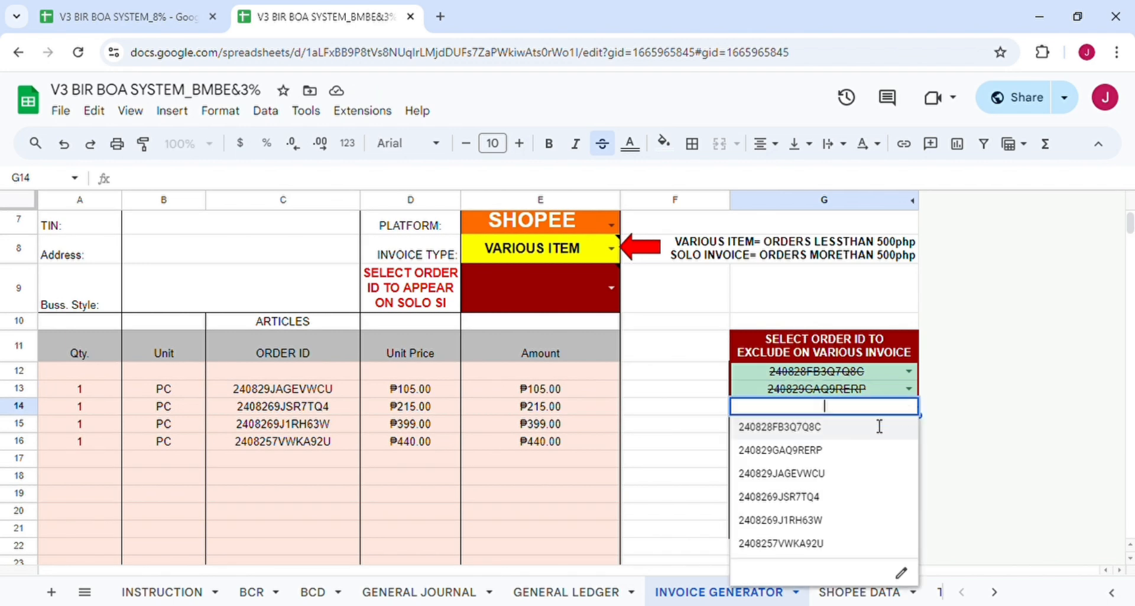
{"action": "left_click", "coordinate": [810, 544]}
{"action": "scroll", "coordinate": [611, 474], "scroll_direction": "down", "scroll_amount": 8}
{"action": "scroll", "coordinate": [615, 477], "scroll_direction": "up", "scroll_amount": 10}
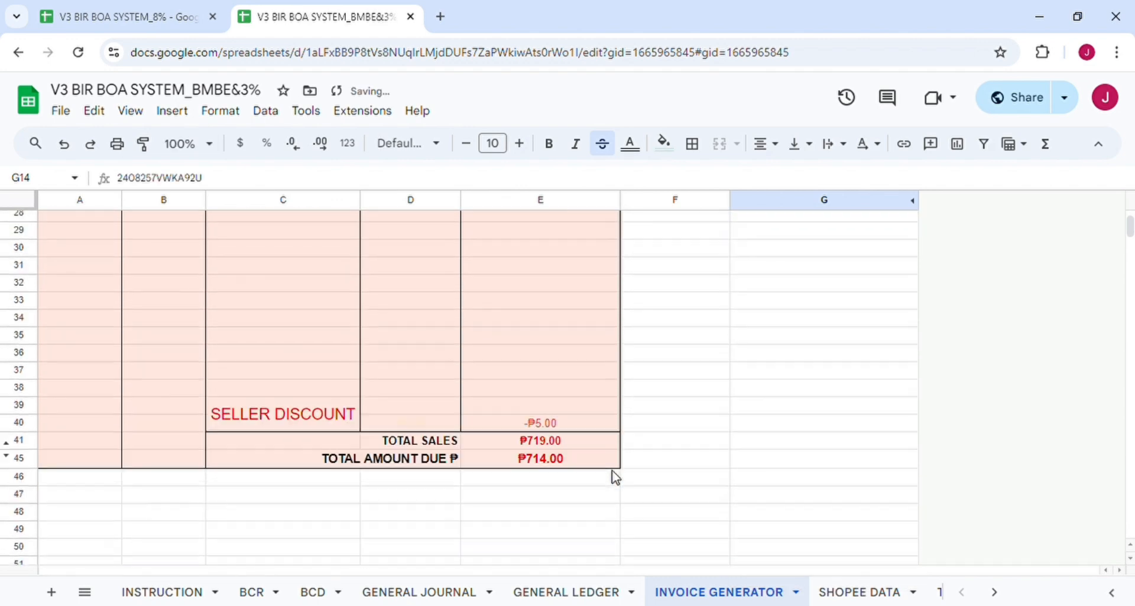
{"action": "scroll", "coordinate": [615, 478], "scroll_direction": "down", "scroll_amount": 2}
{"action": "scroll", "coordinate": [614, 477], "scroll_direction": "up", "scroll_amount": 2}
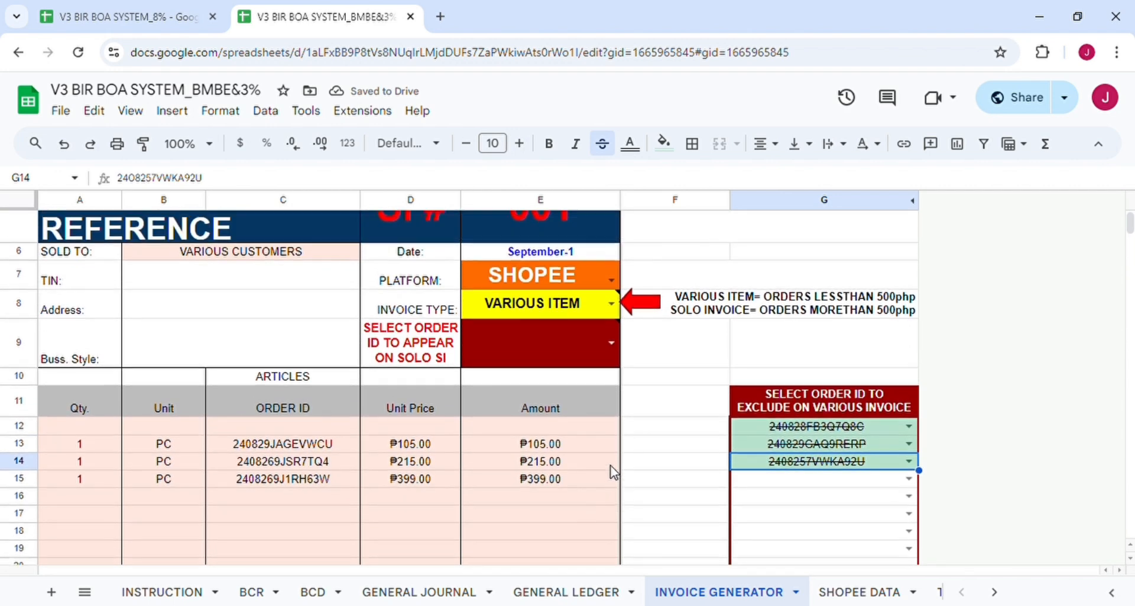
{"action": "scroll", "coordinate": [615, 478], "scroll_direction": "down", "scroll_amount": 1}
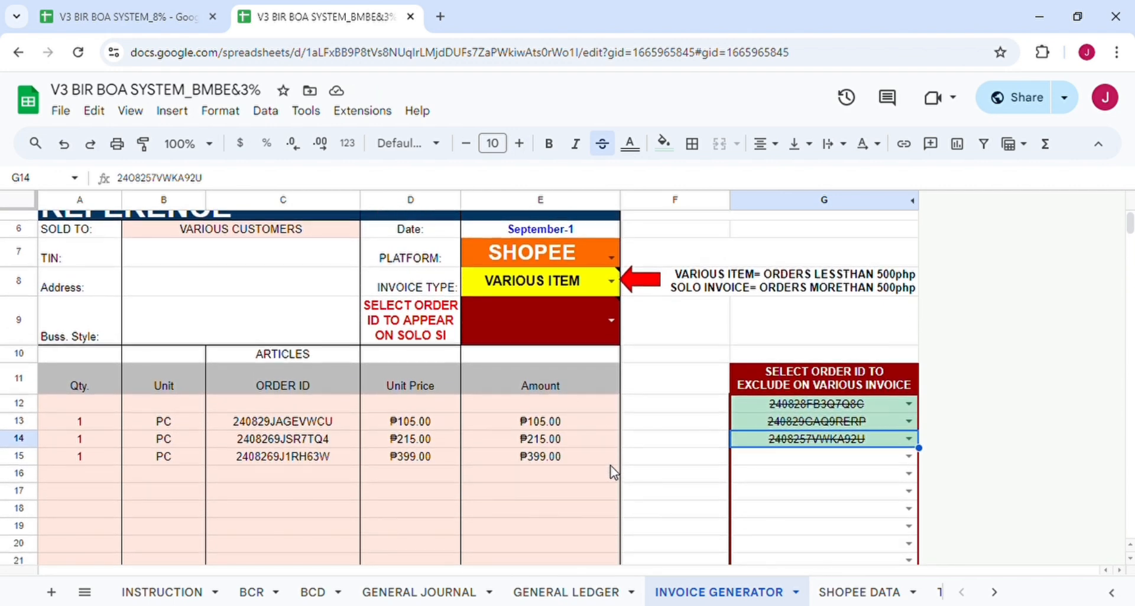
Clear all three excluded order IDs from G12:G14.
{"action": "left_click_drag", "start_coordinate": [778, 440], "coordinate": [779, 403]}
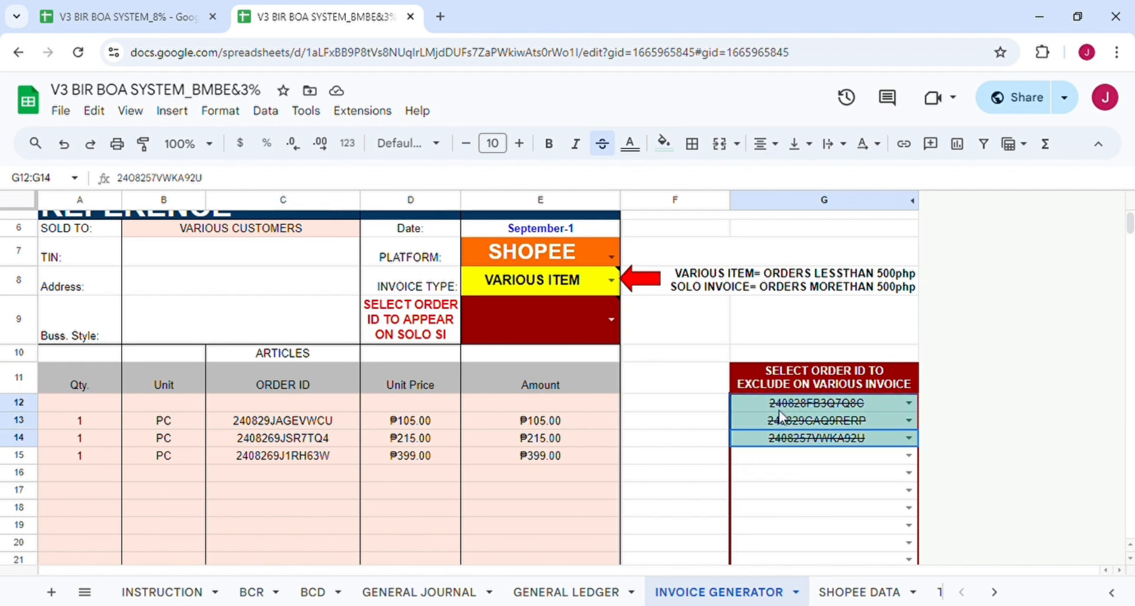
{"action": "key", "text": "Delete"}
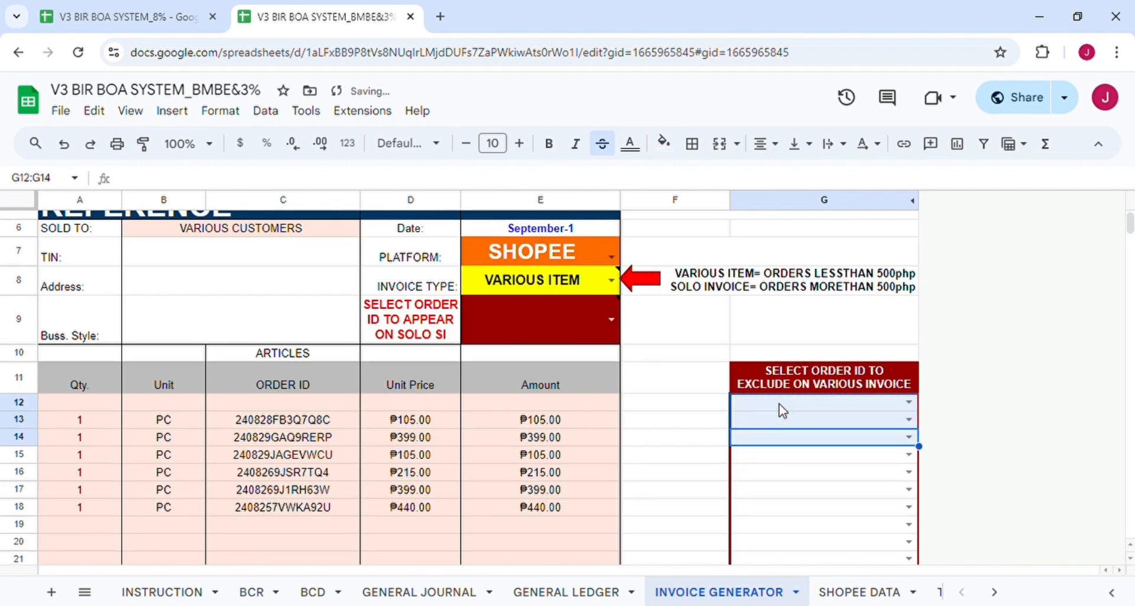
{"action": "left_click", "coordinate": [634, 424]}
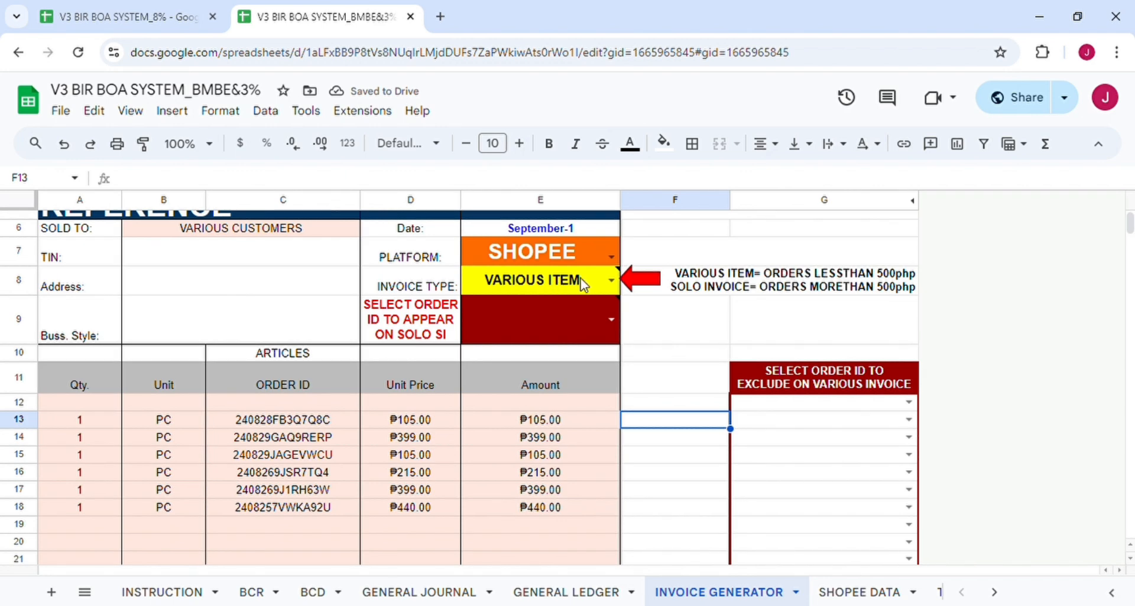
Change the invoice type to SOLO INVOICE.
{"action": "left_click", "coordinate": [602, 285]}
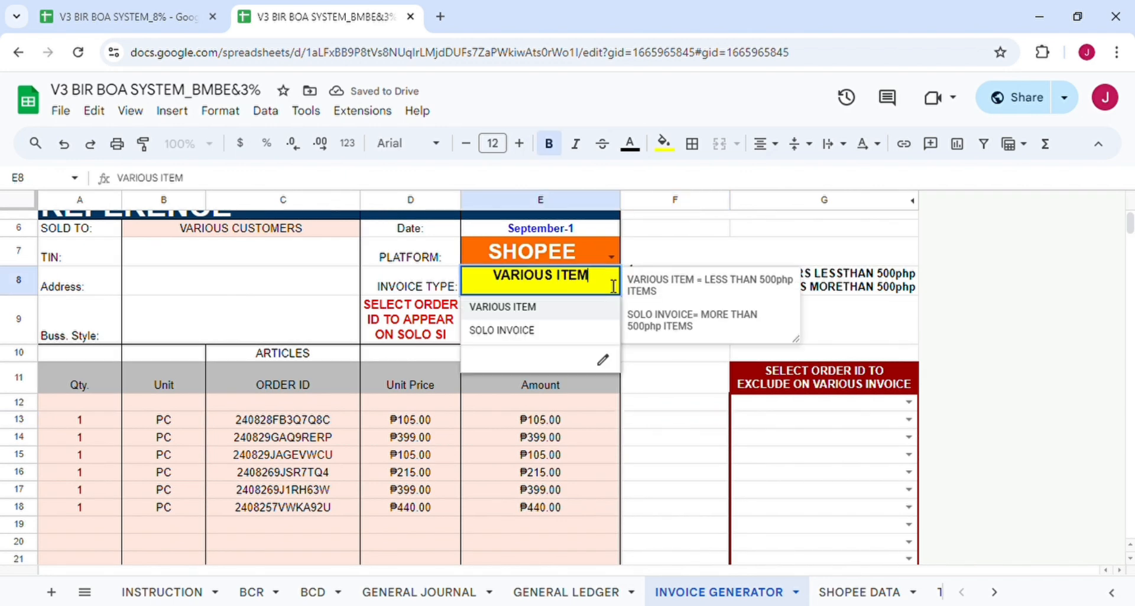
{"action": "left_click", "coordinate": [552, 333]}
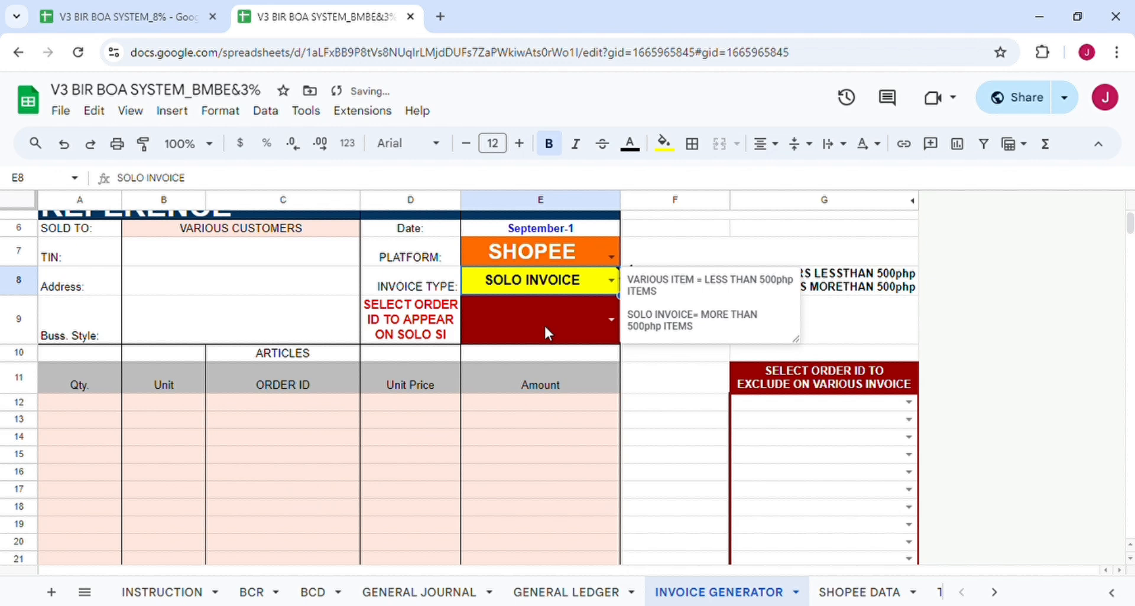
{"action": "left_click", "coordinate": [695, 420]}
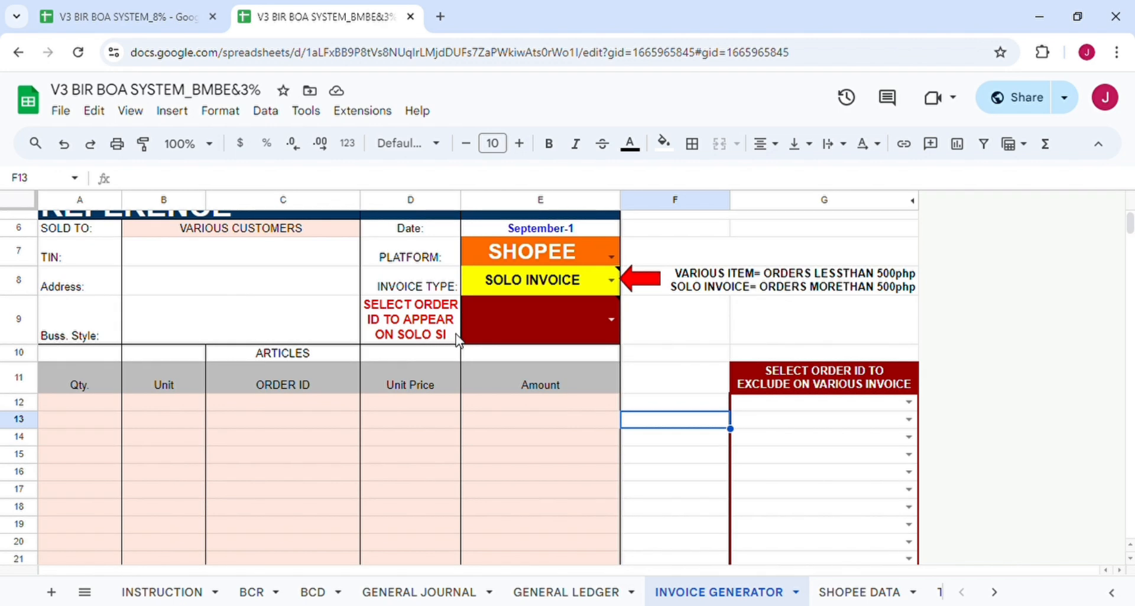
{"action": "left_click", "coordinate": [612, 322]}
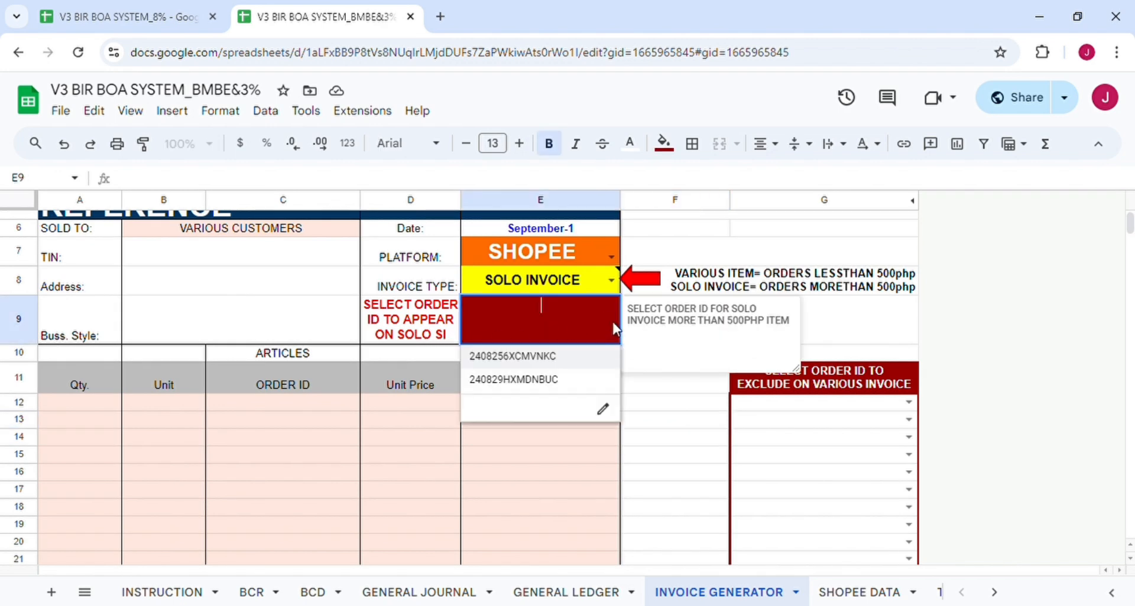
{"action": "left_click", "coordinate": [573, 358]}
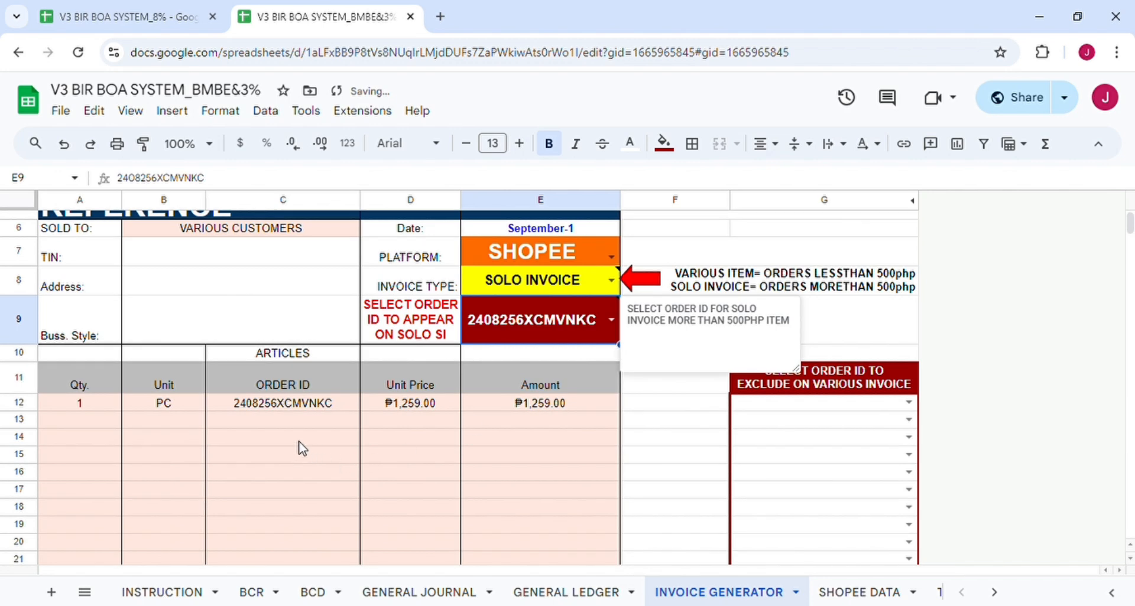
{"action": "scroll", "coordinate": [522, 413], "scroll_direction": "down", "scroll_amount": 8}
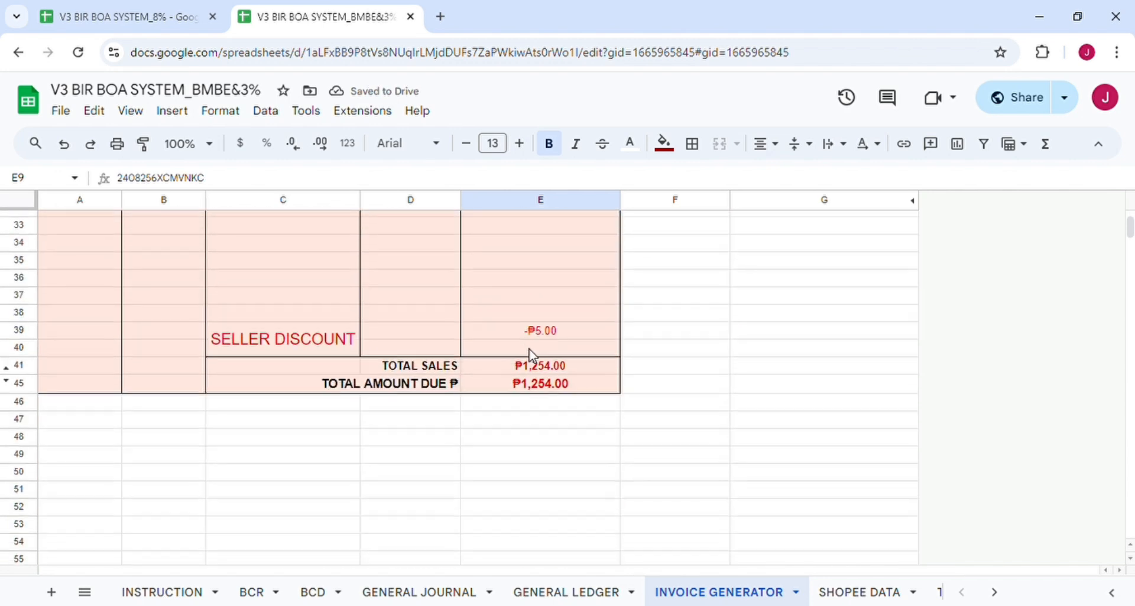
{"action": "scroll", "coordinate": [530, 355], "scroll_direction": "down", "scroll_amount": 3}
{"action": "scroll", "coordinate": [571, 451], "scroll_direction": "up", "scroll_amount": 10}
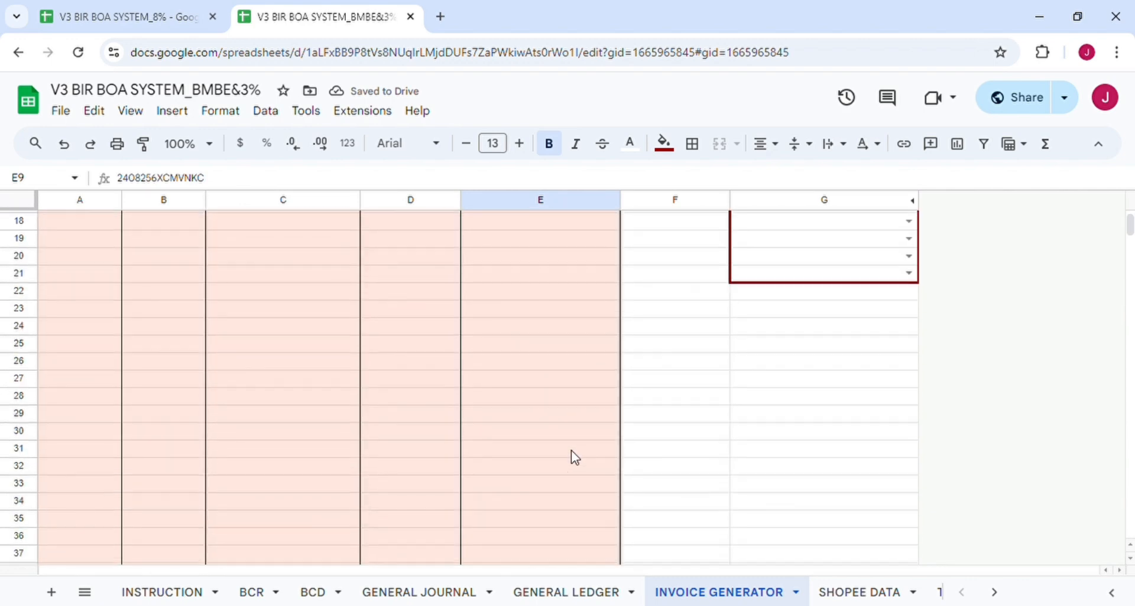
{"action": "scroll", "coordinate": [571, 452], "scroll_direction": "down", "scroll_amount": 4}
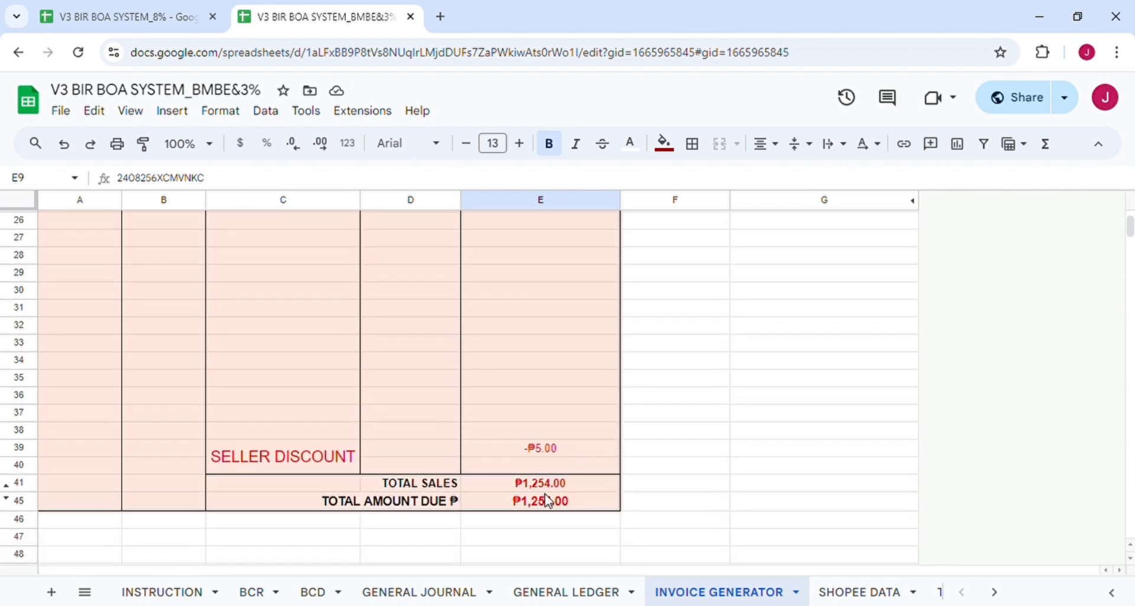
{"action": "scroll", "coordinate": [598, 497], "scroll_direction": "up", "scroll_amount": 5}
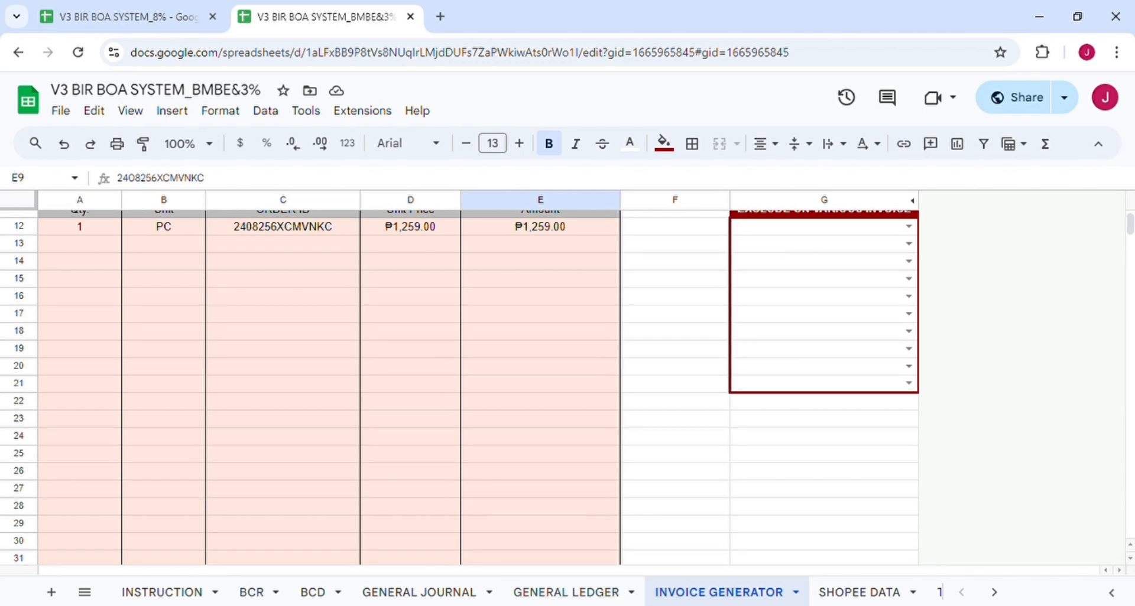
{"action": "scroll", "coordinate": [577, 413], "scroll_direction": "up", "scroll_amount": 3}
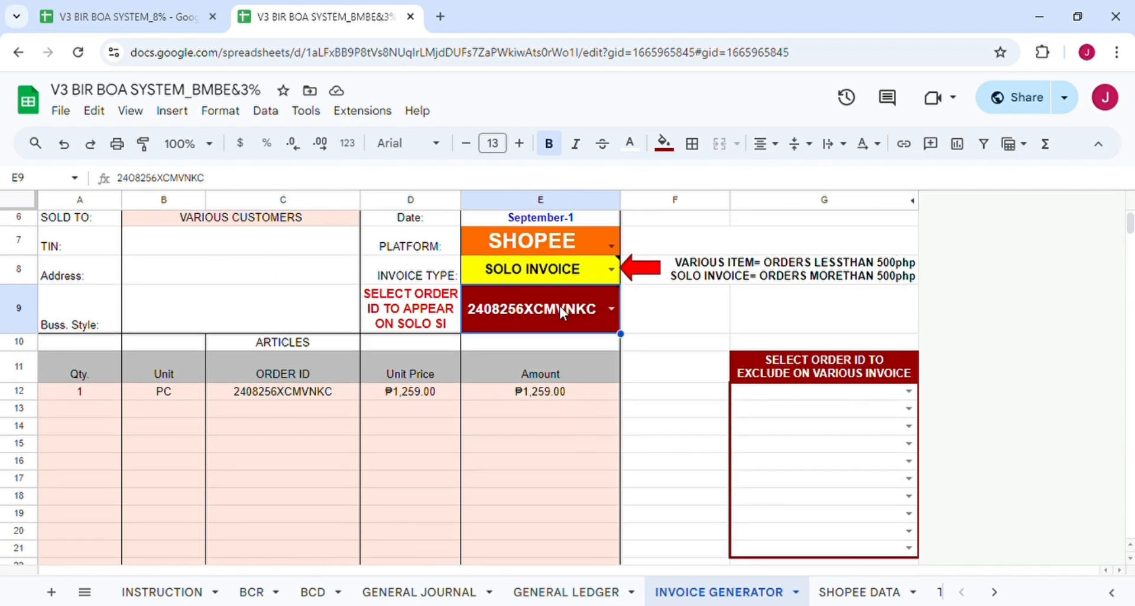
{"action": "left_click", "coordinate": [602, 310]}
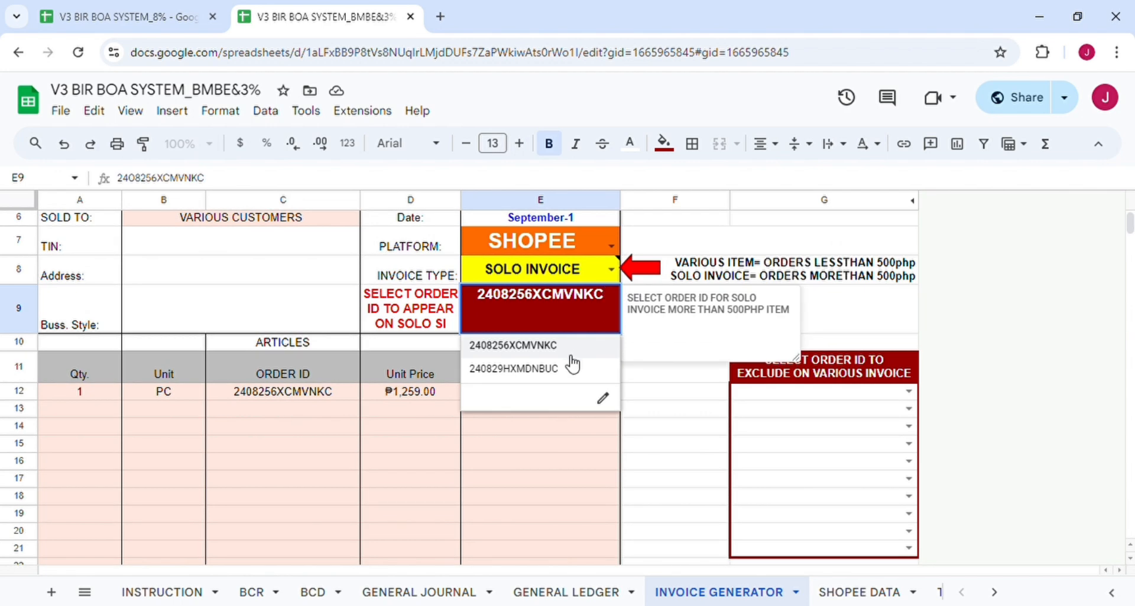
{"action": "left_click", "coordinate": [532, 368]}
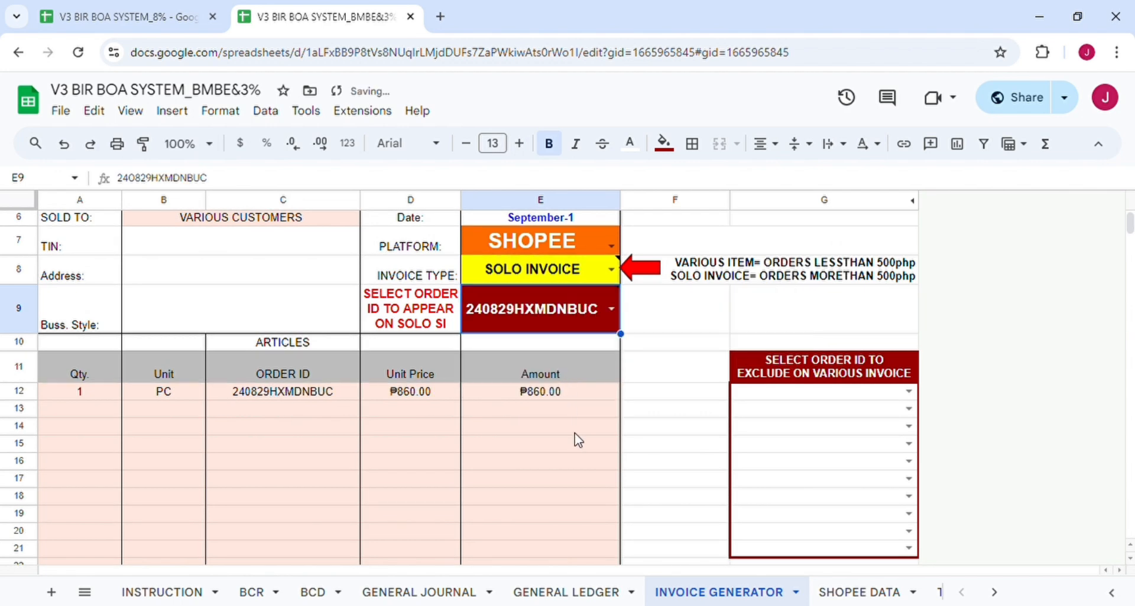
{"action": "scroll", "coordinate": [576, 439], "scroll_direction": "down", "scroll_amount": 5}
{"action": "scroll", "coordinate": [578, 440], "scroll_direction": "down", "scroll_amount": 4}
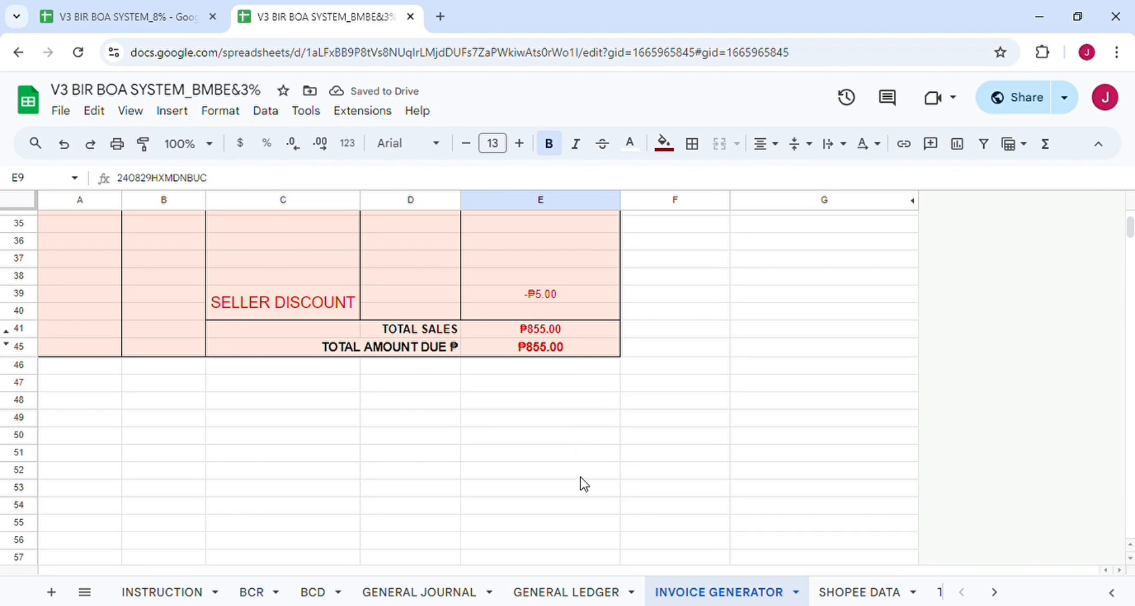
{"action": "scroll", "coordinate": [582, 483], "scroll_direction": "up", "scroll_amount": 1}
{"action": "scroll", "coordinate": [586, 484], "scroll_direction": "up", "scroll_amount": 2}
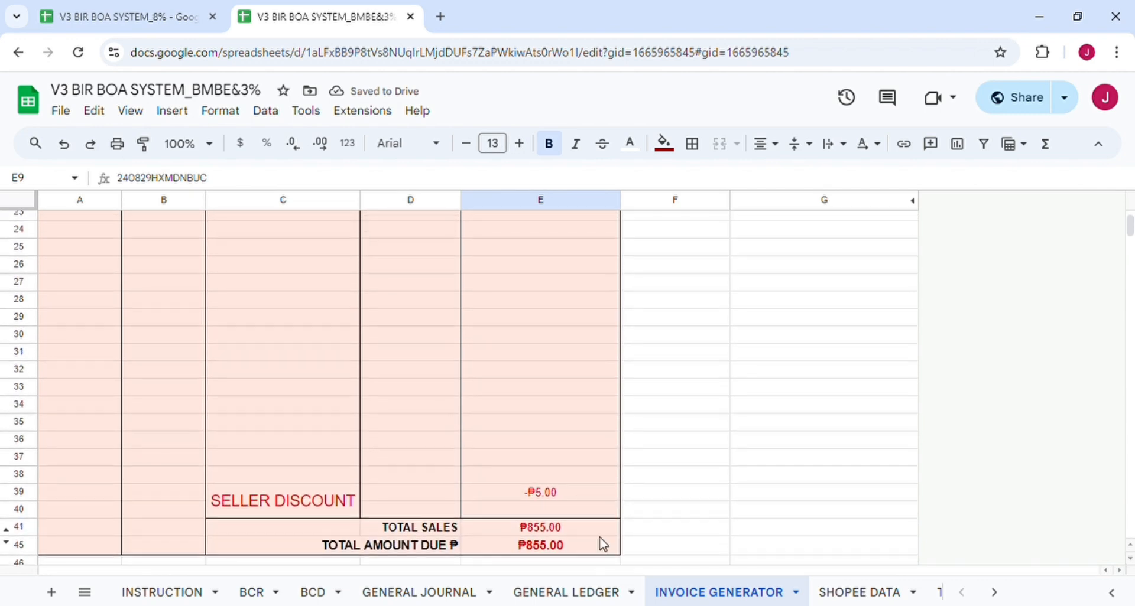
{"action": "scroll", "coordinate": [606, 401], "scroll_direction": "up", "scroll_amount": 5}
{"action": "scroll", "coordinate": [607, 403], "scroll_direction": "up", "scroll_amount": 1}
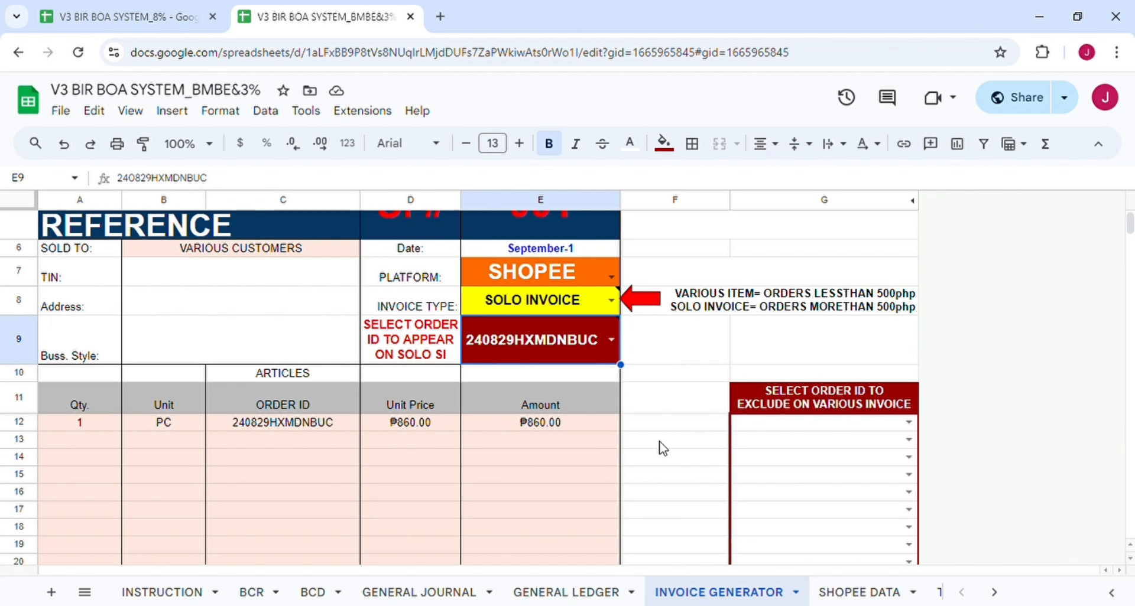
{"action": "scroll", "coordinate": [659, 448], "scroll_direction": "up", "scroll_amount": 1}
{"action": "scroll", "coordinate": [667, 396], "scroll_direction": "down", "scroll_amount": 2}
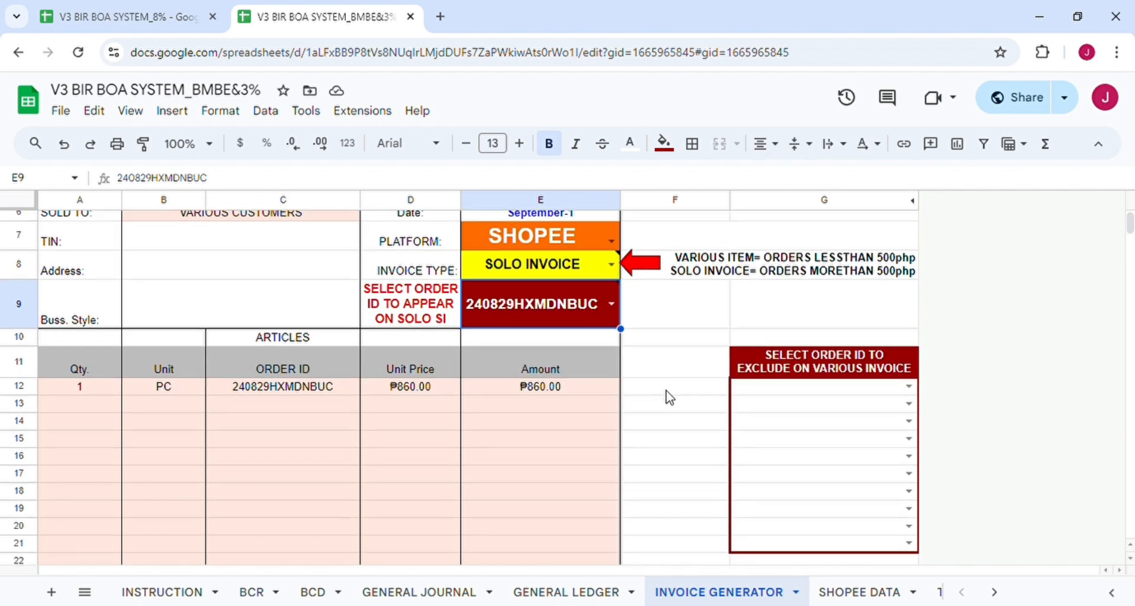
{"action": "scroll", "coordinate": [667, 402], "scroll_direction": "up", "scroll_amount": 1}
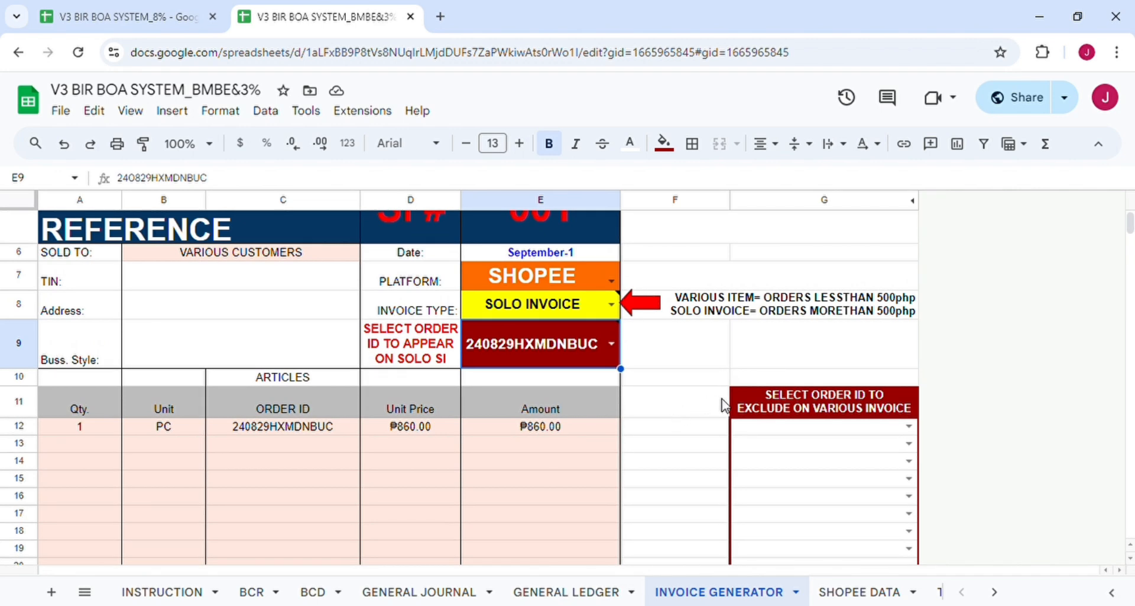
Date the invoice September 2 and set type VARIOUS ITEM, listing one ₱105.00 order.
{"action": "double_click", "coordinate": [567, 253]}
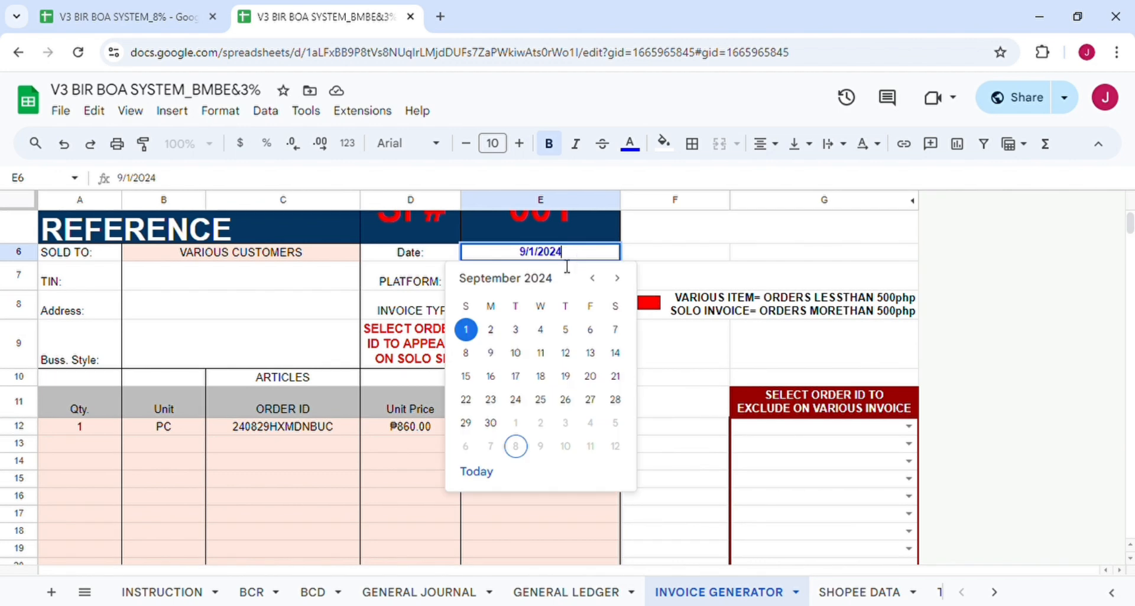
{"action": "left_click", "coordinate": [490, 331]}
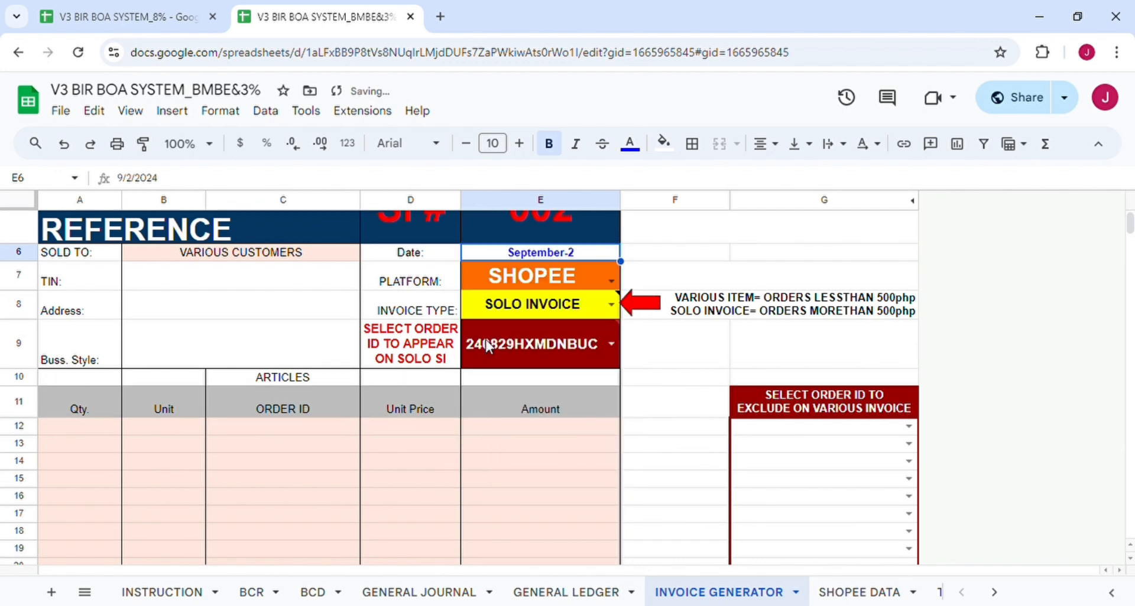
{"action": "left_click", "coordinate": [607, 348]}
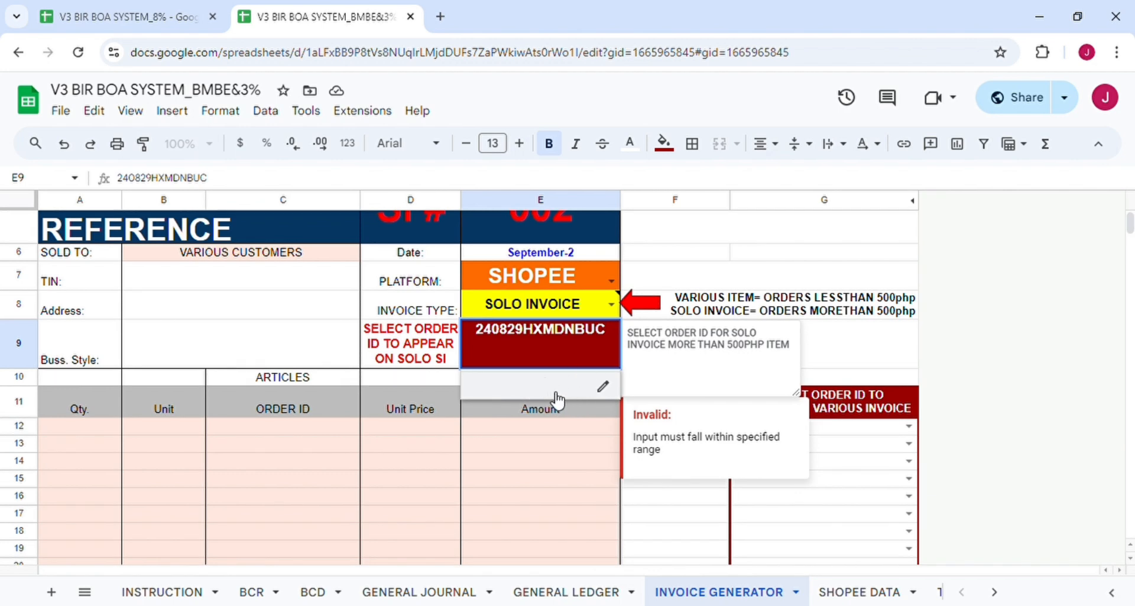
{"action": "left_click", "coordinate": [612, 304]}
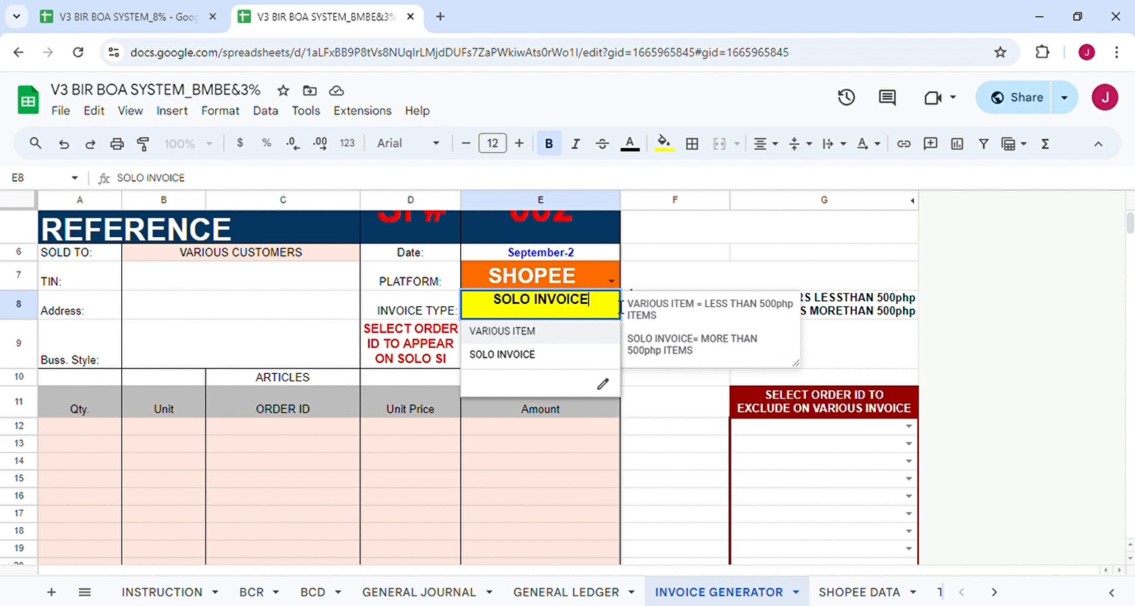
{"action": "left_click", "coordinate": [556, 332]}
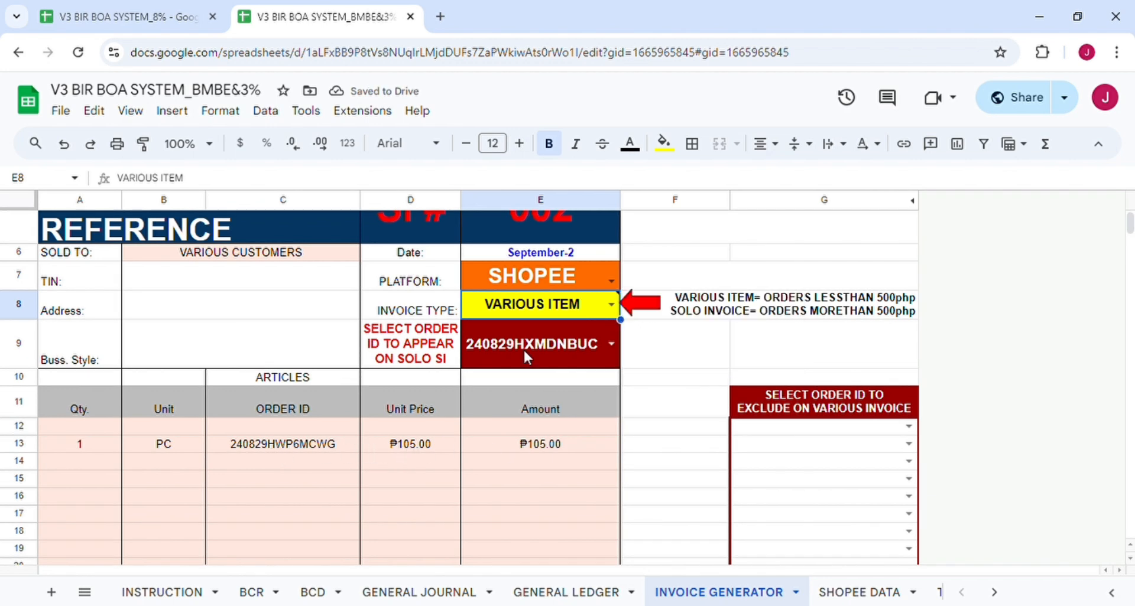
Change the platform to TIKTOK and try the SOLO INVOICE type.
{"action": "left_click", "coordinate": [611, 281]}
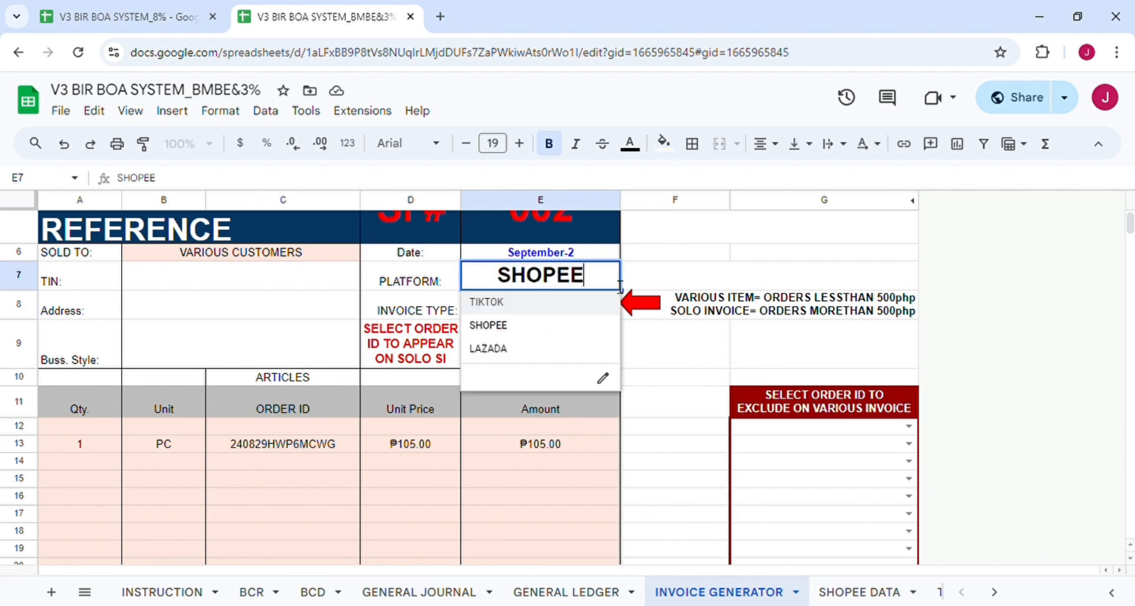
{"action": "left_click", "coordinate": [527, 315]}
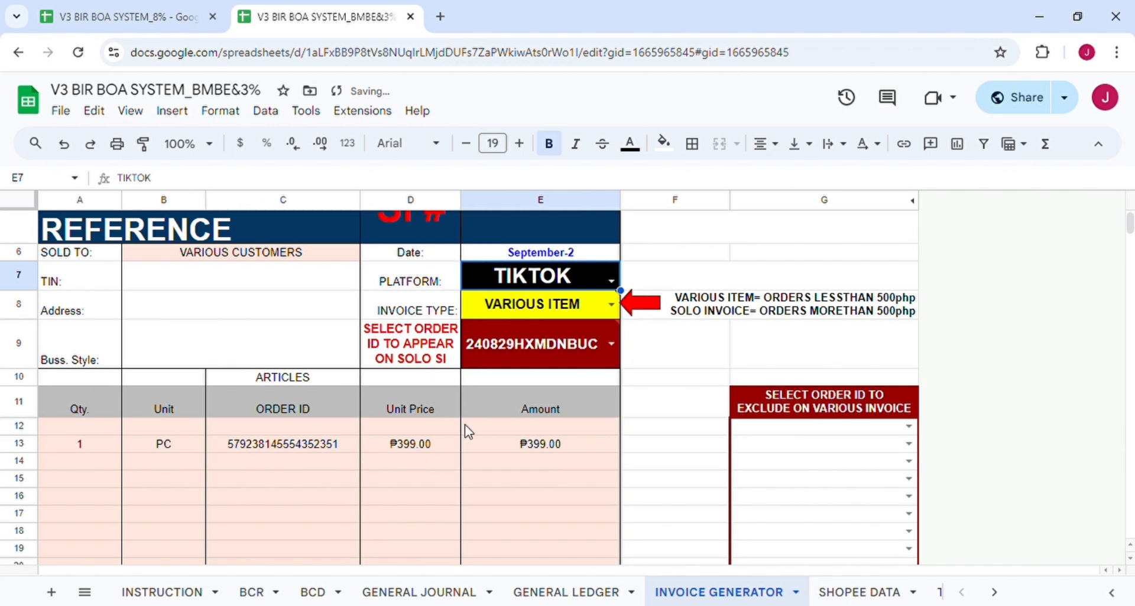
{"action": "mouse_move", "coordinate": [616, 335]}
{"action": "left_click", "coordinate": [611, 304]}
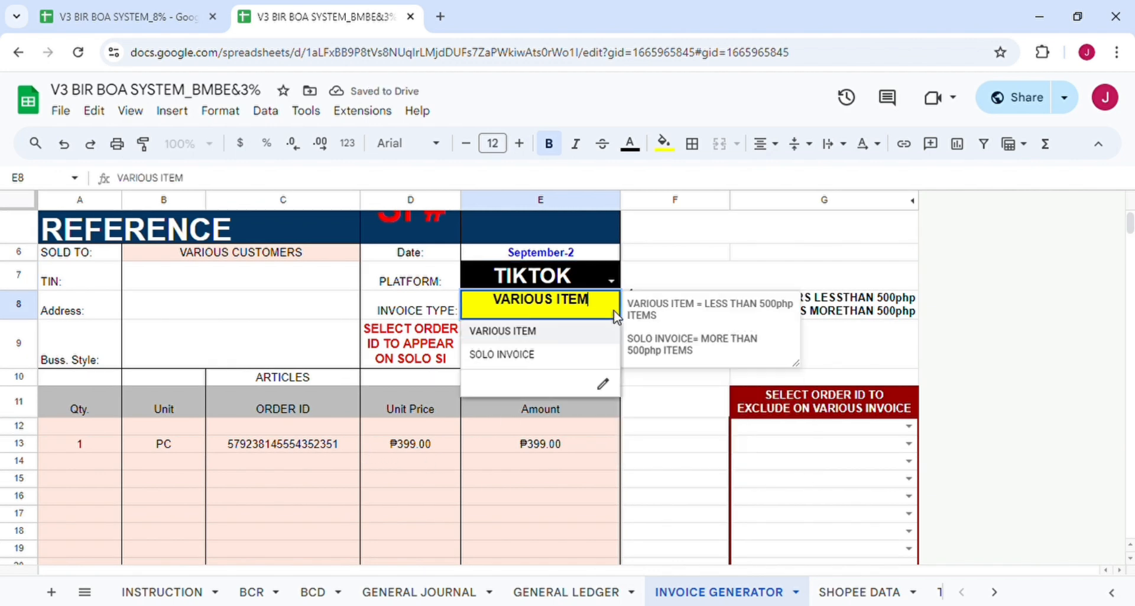
{"action": "left_click", "coordinate": [556, 356]}
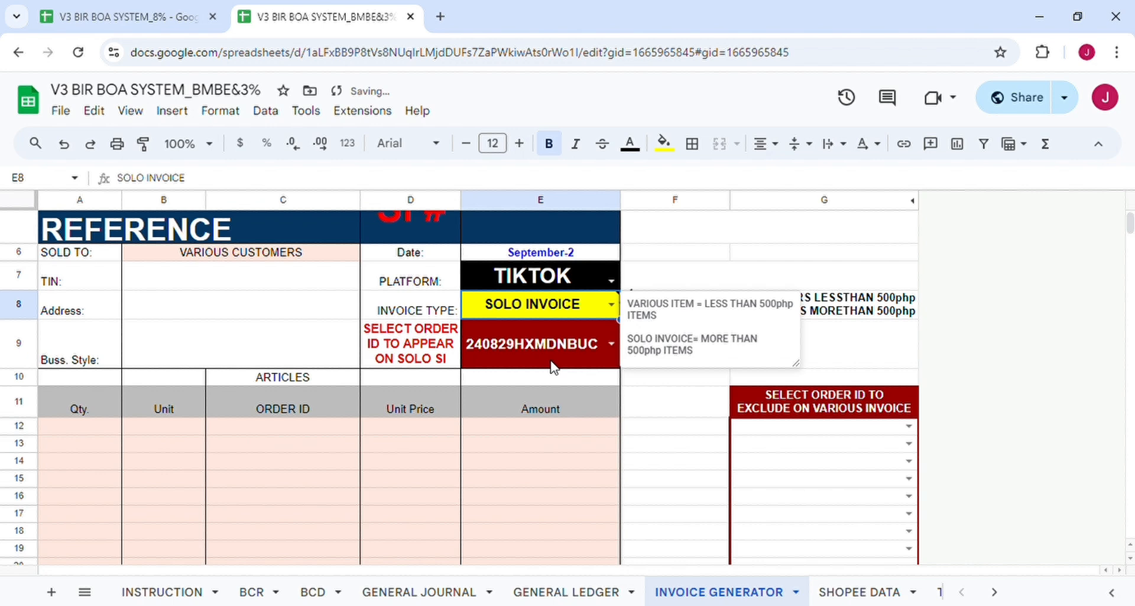
{"action": "left_click", "coordinate": [609, 345]}
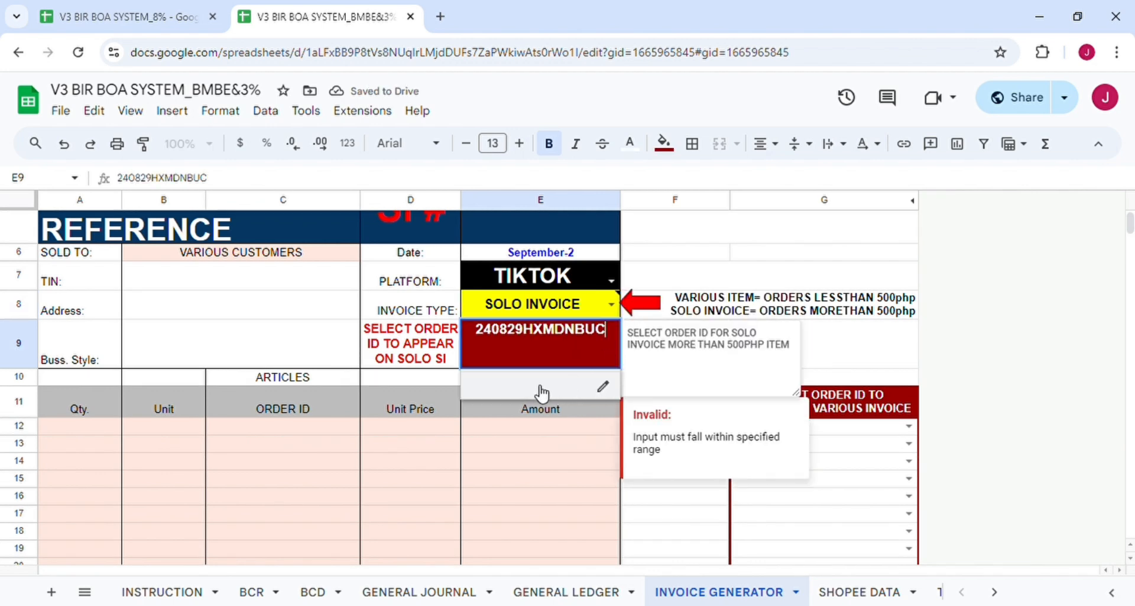
Date the invoice September 3 and set the type back to VARIOUS ITEM, listing one ₱399.00 order.
{"action": "left_click", "coordinate": [551, 255]}
{"action": "double_click", "coordinate": [551, 255]}
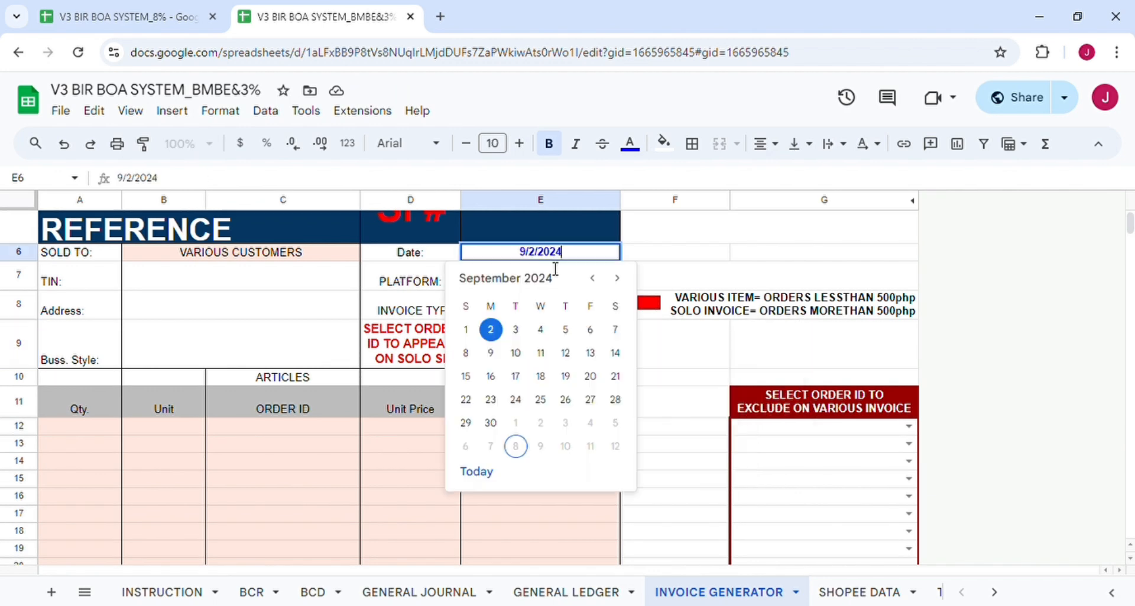
{"action": "left_click", "coordinate": [515, 329]}
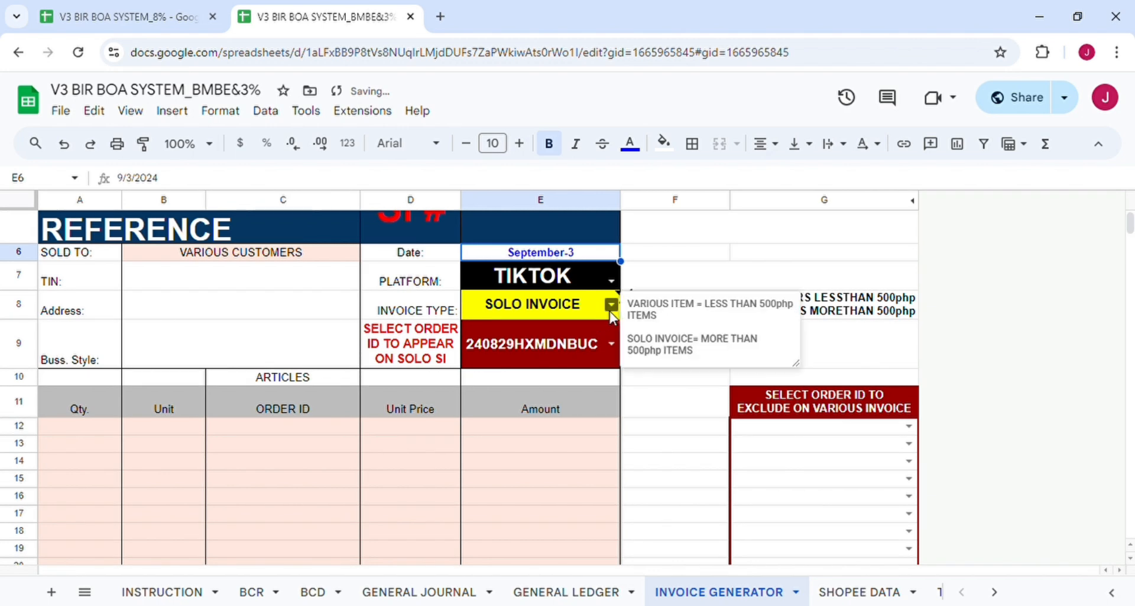
{"action": "left_click", "coordinate": [612, 344]}
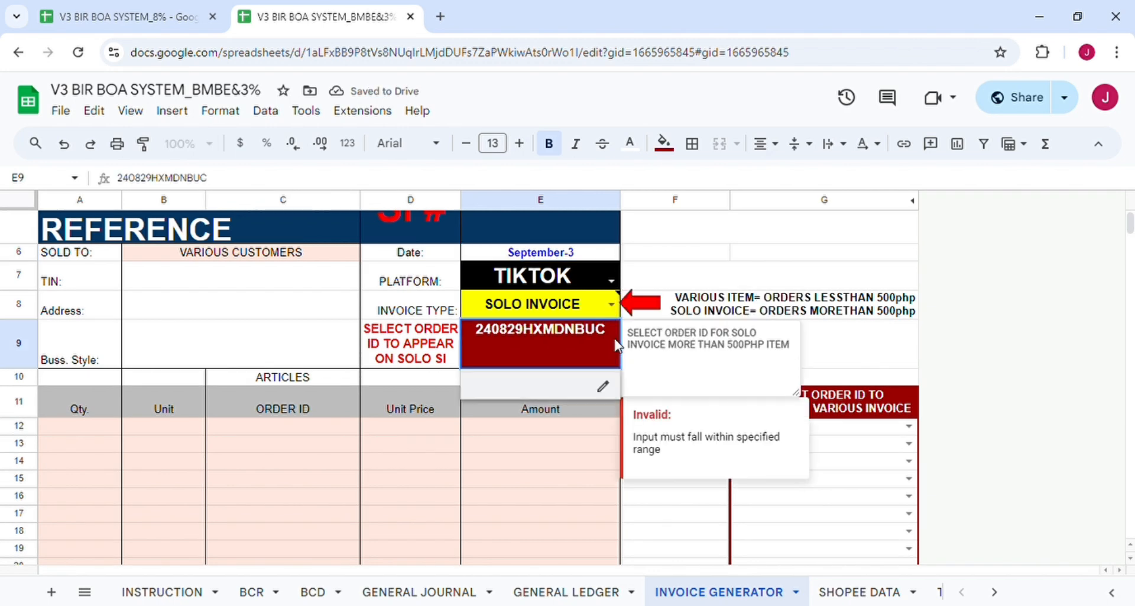
{"action": "left_click", "coordinate": [610, 305]}
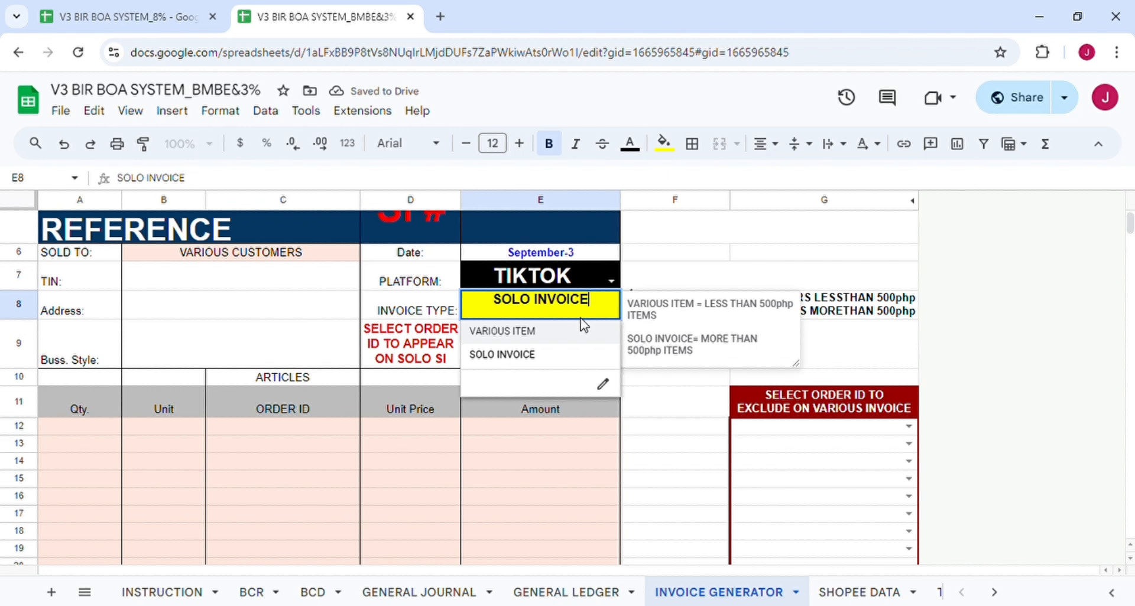
{"action": "left_click", "coordinate": [538, 340]}
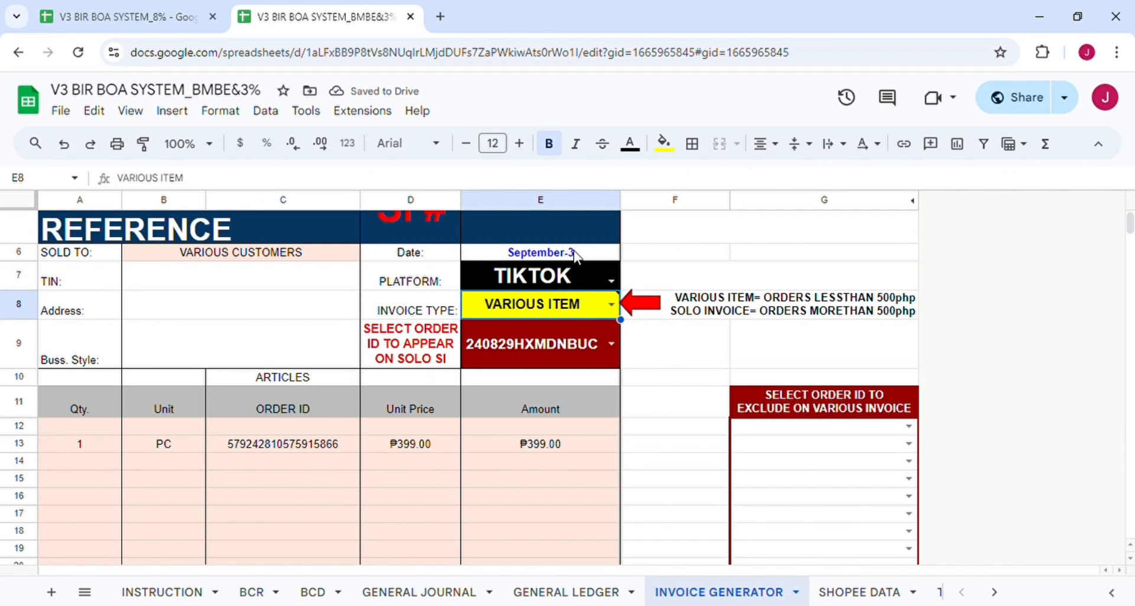
{"action": "left_click", "coordinate": [610, 282]}
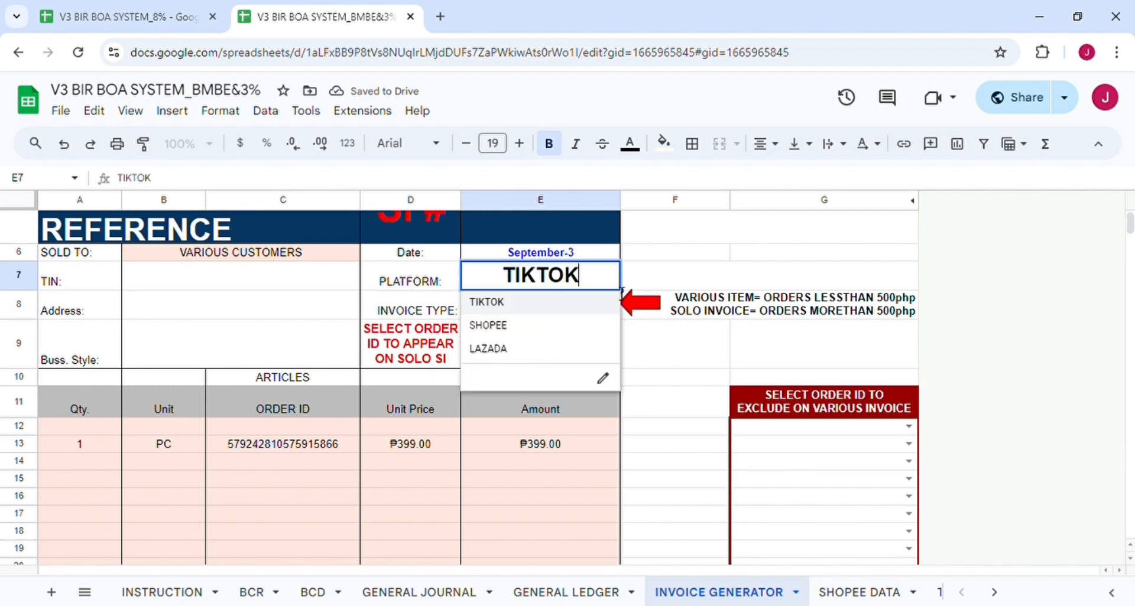
Set the E7 Platform to SHOPEE so SI # 003 shows four orders (₱399, ₱220, ₱399, ₱399).
{"action": "left_click", "coordinate": [532, 330]}
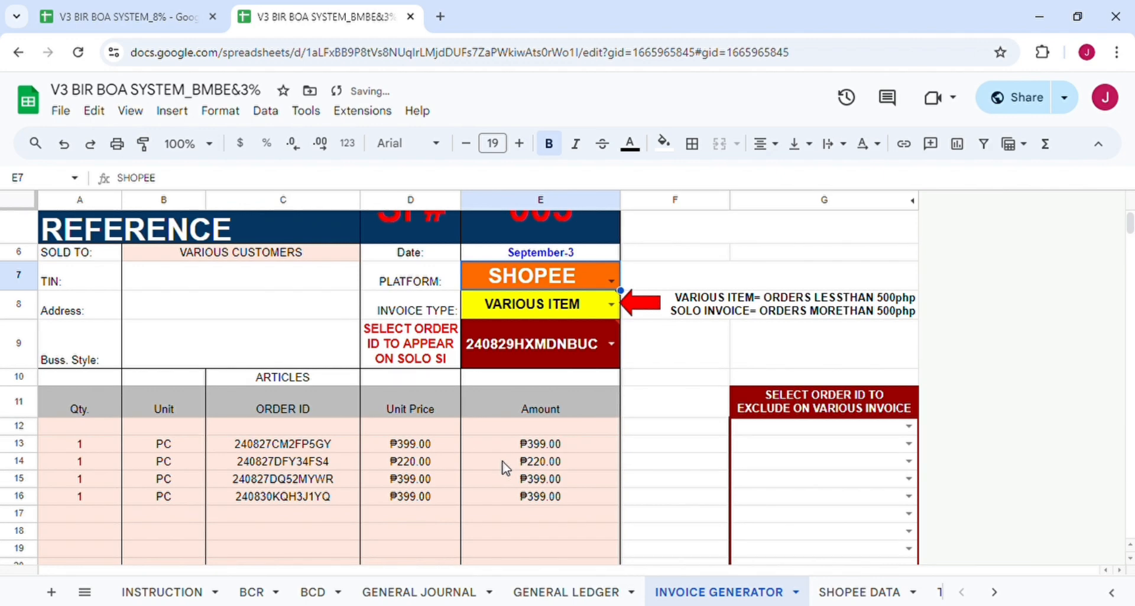
{"action": "scroll", "coordinate": [494, 385], "scroll_direction": "up", "scroll_amount": 1}
{"action": "scroll", "coordinate": [497, 355], "scroll_direction": "down", "scroll_amount": 4}
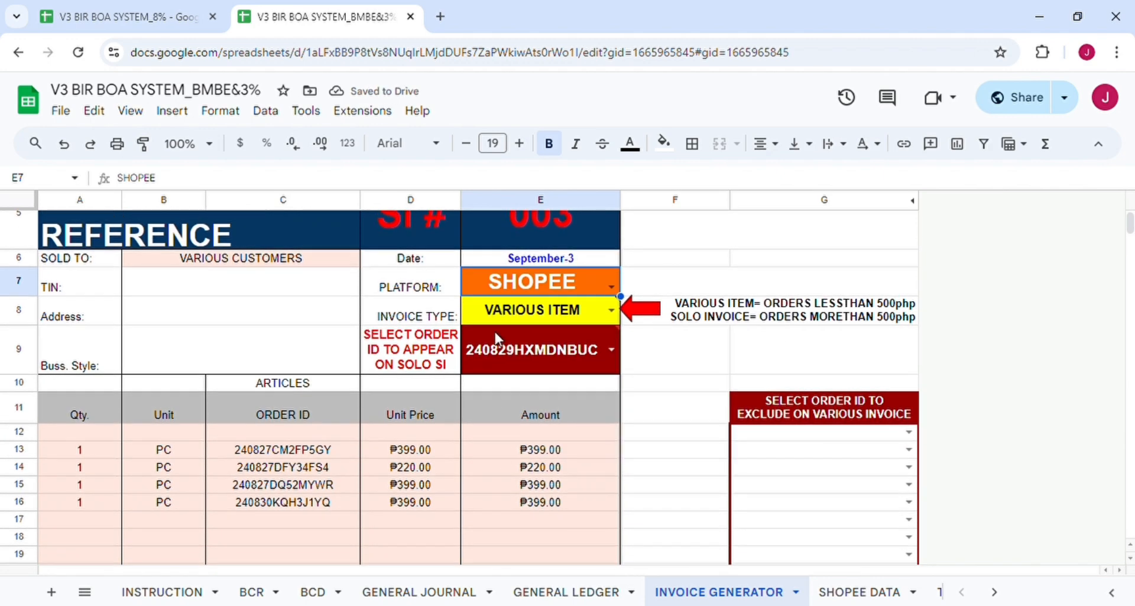
{"action": "scroll", "coordinate": [496, 337], "scroll_direction": "down", "scroll_amount": 2}
{"action": "scroll", "coordinate": [495, 331], "scroll_direction": "up", "scroll_amount": 6}
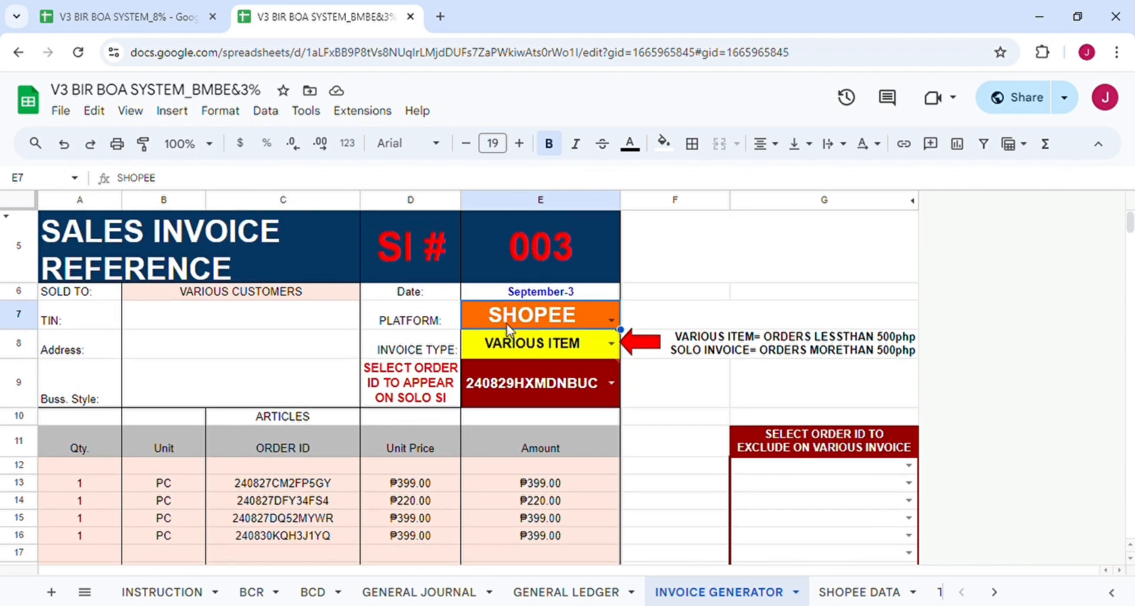